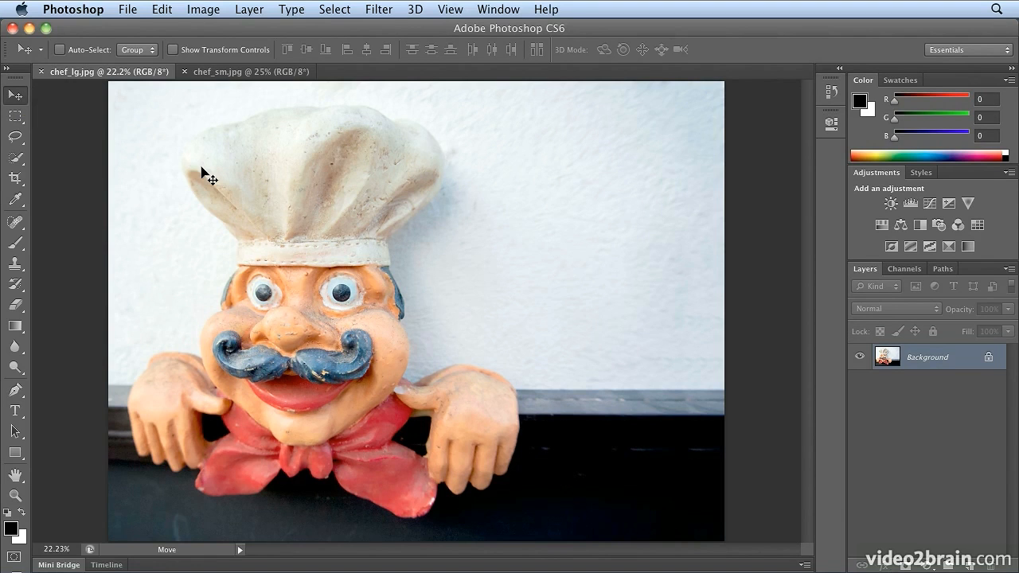
Step: Scrubby-zoom deep into the chef's thumb until individual pixels fill the view, and zoom back out to the whole image
key(super+space)
drag(393, 394, 614, 315)
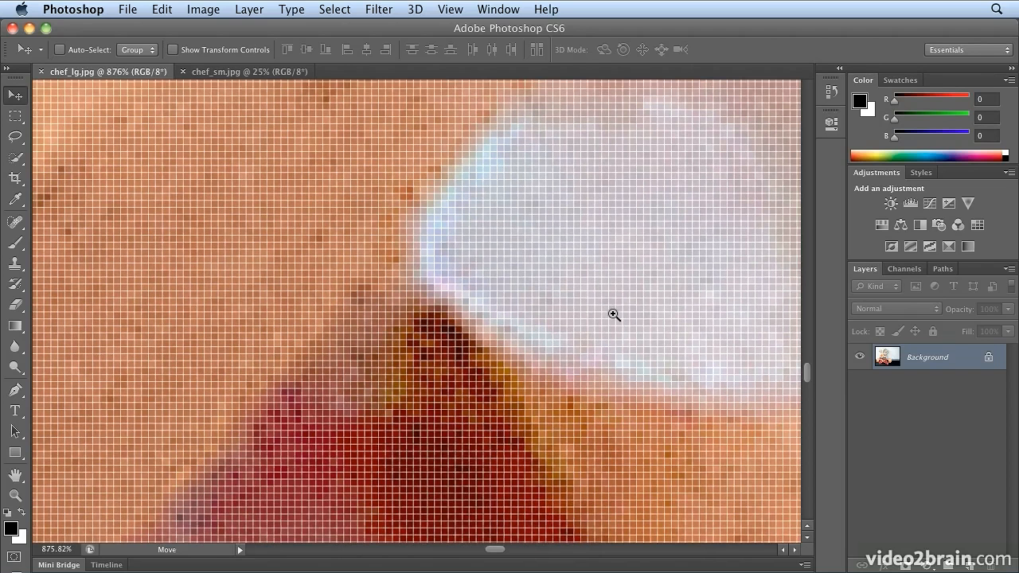
drag(614, 315, 361, 409)
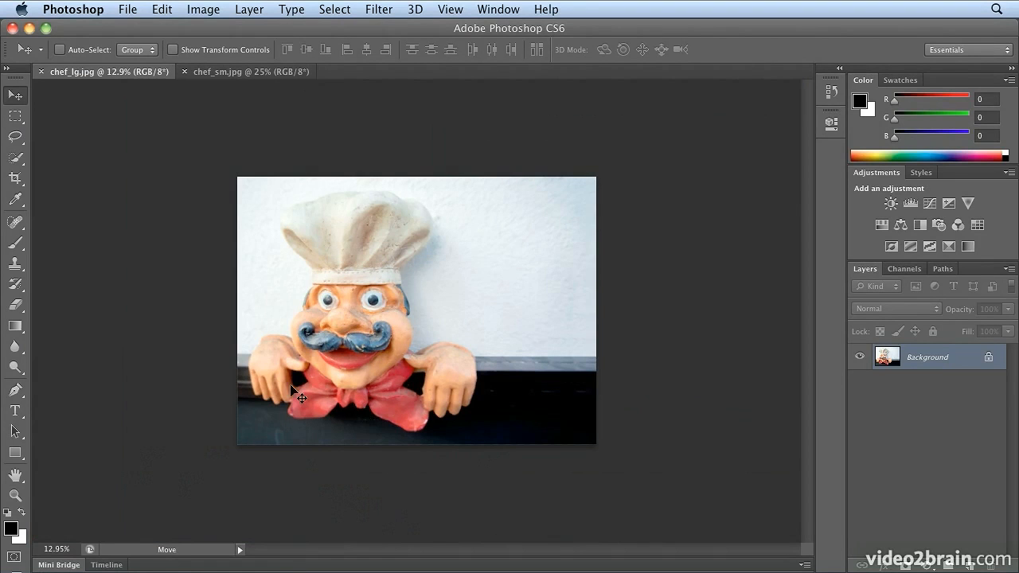
Step: Turn off Scrubby Zoom for the Zoom tool and marquee-zoom into the chef's hand and thumb, ending with the whole image fitted on screen
click(16, 495)
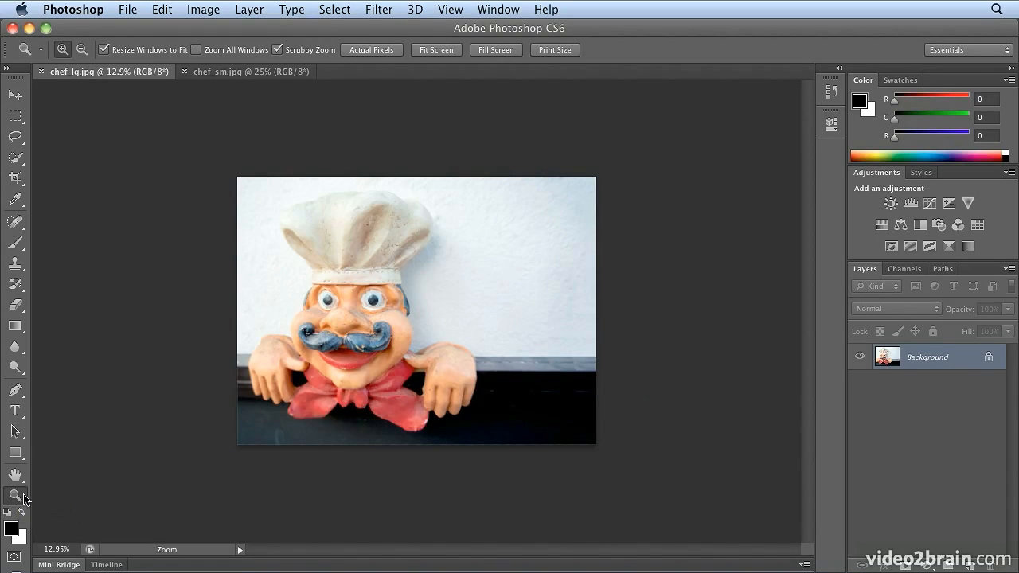
click(283, 51)
drag(366, 317, 501, 435)
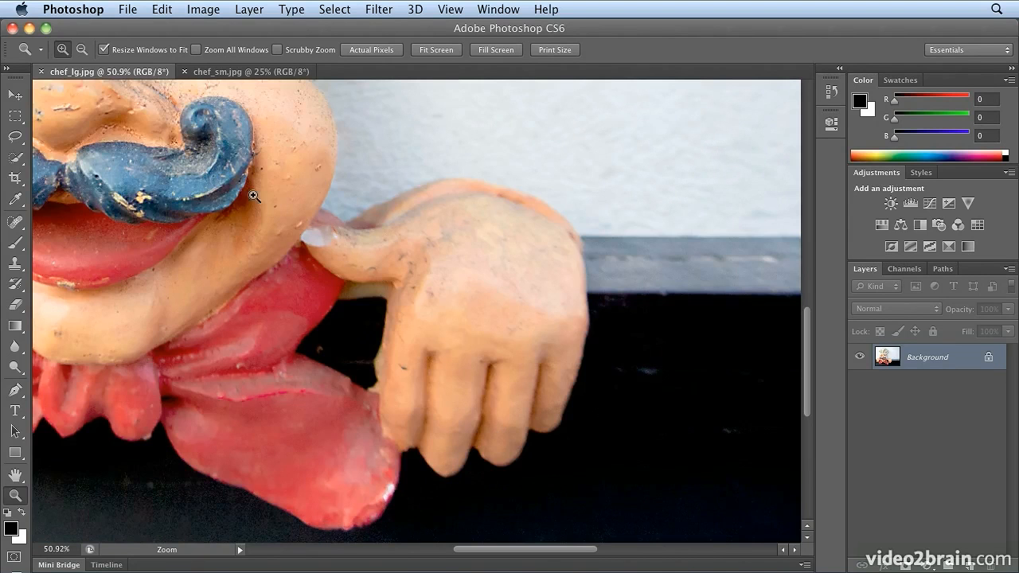
drag(254, 184, 422, 317)
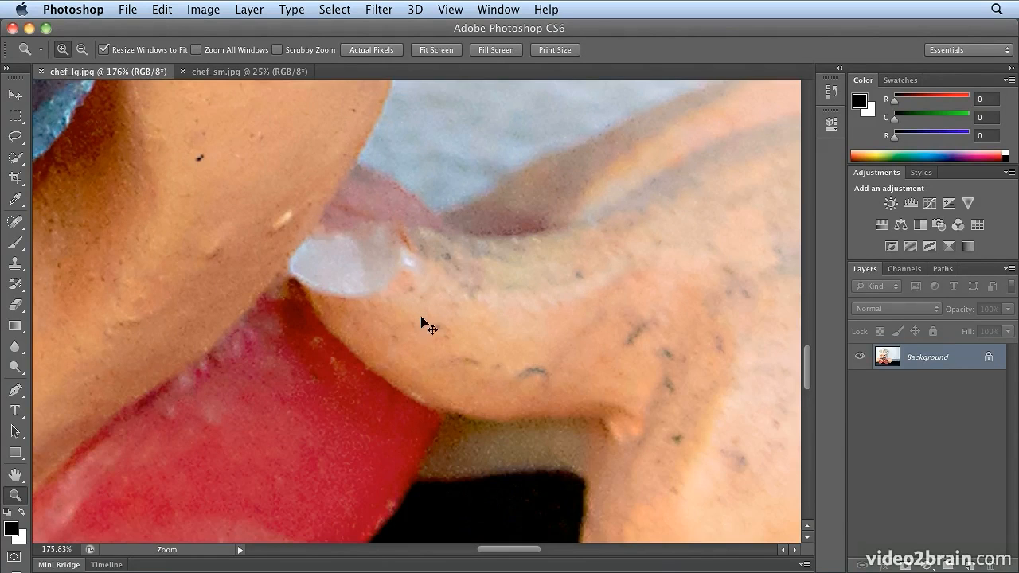
key(super+0)
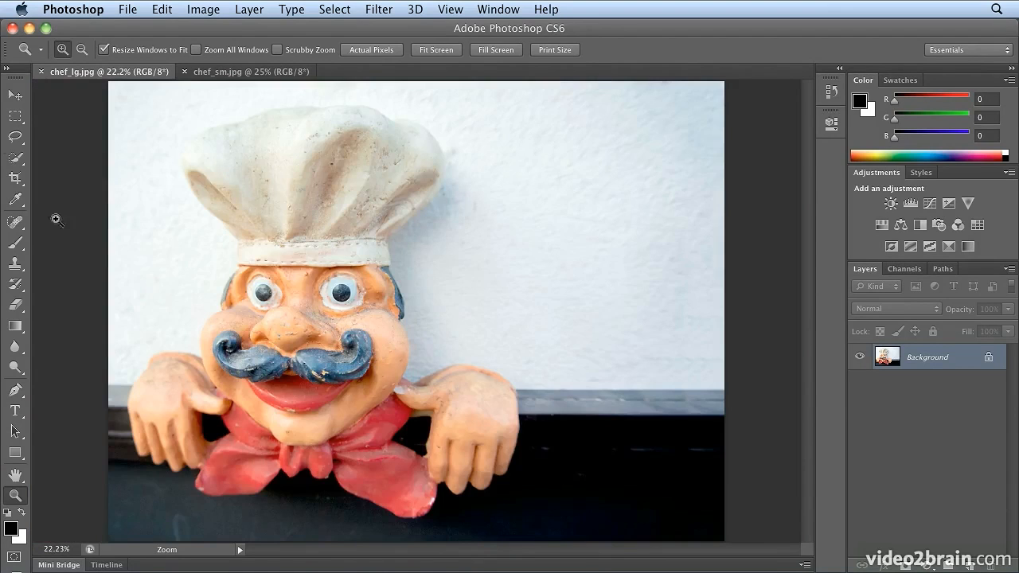
Step: Turn on Scrubby Zoom for the Zoom tool and zoom deep into the chef's cheek and back out to a tiny image
click(18, 95)
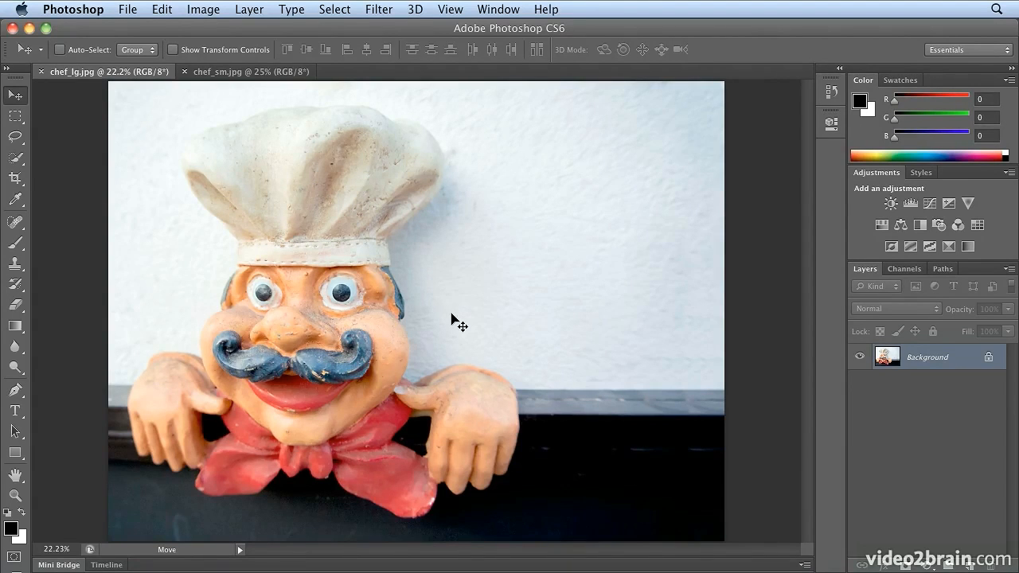
click(15, 496)
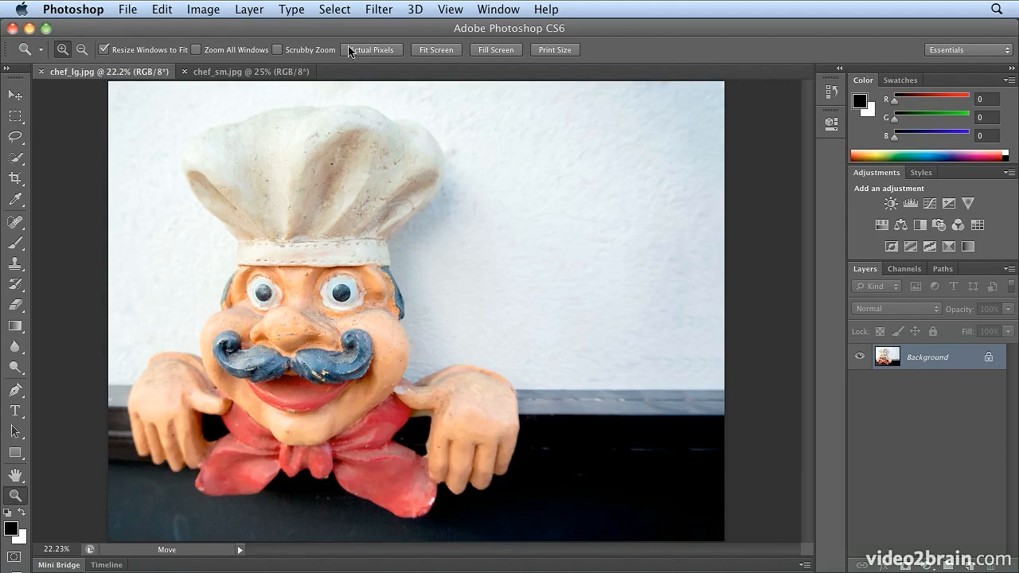
click(277, 50)
drag(229, 297, 458, 214)
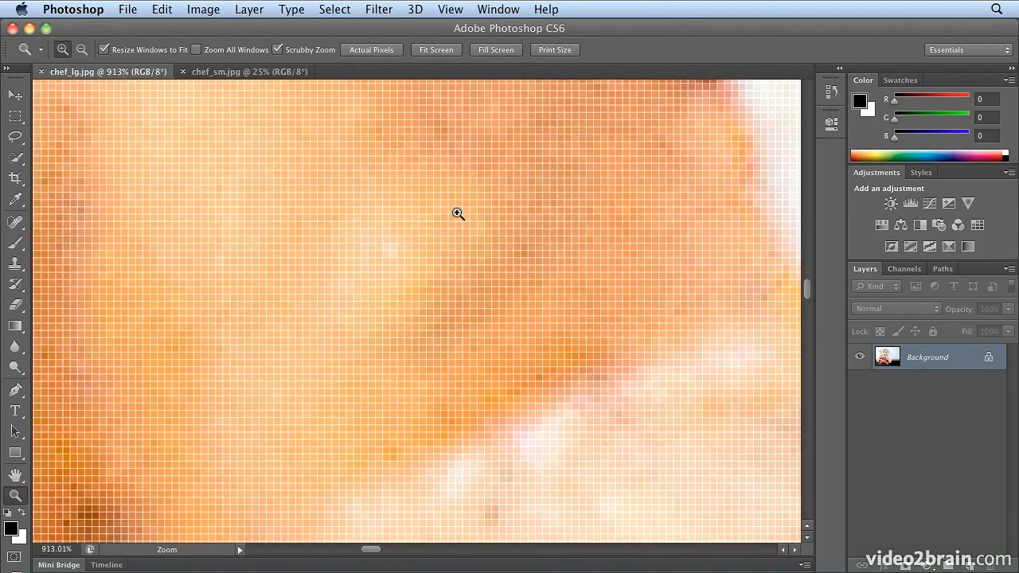
drag(508, 184, 240, 382)
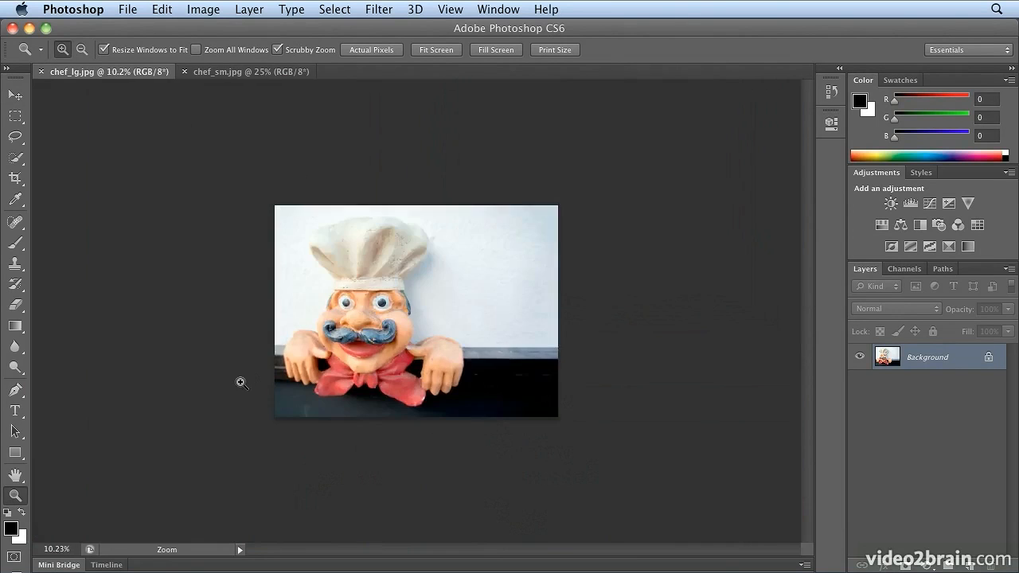
drag(363, 300, 302, 363)
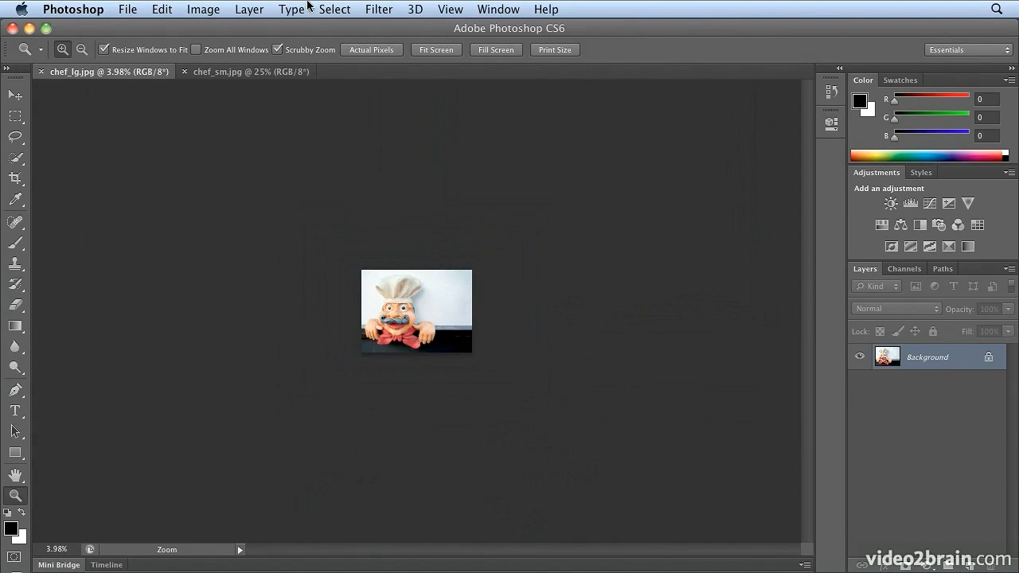
Step: Turn off Scrubby Zoom and, with the Move tool active, marquee-zoom temporarily onto the chef's face
click(277, 49)
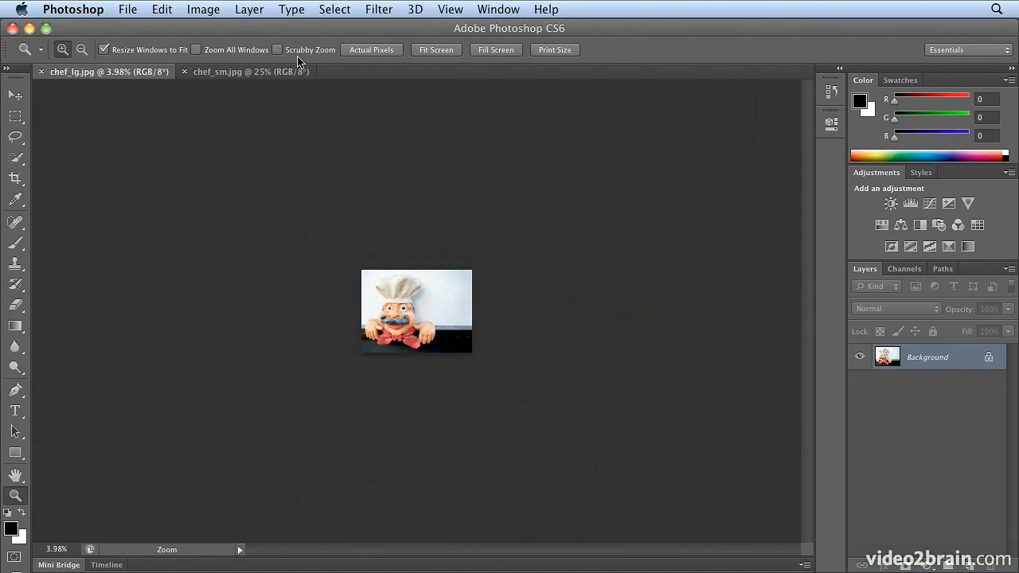
click(11, 97)
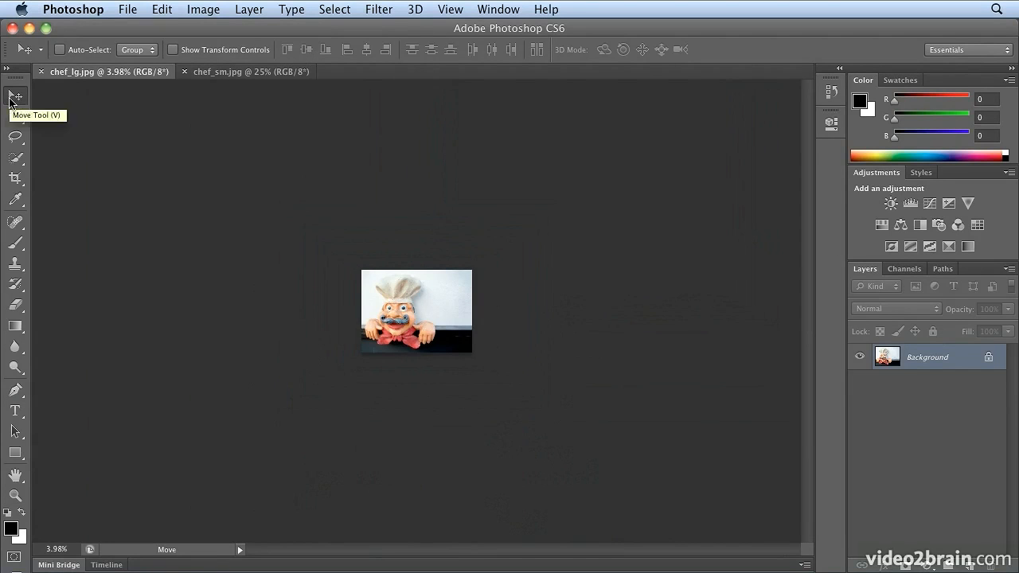
drag(352, 266, 432, 350)
drag(200, 237, 380, 419)
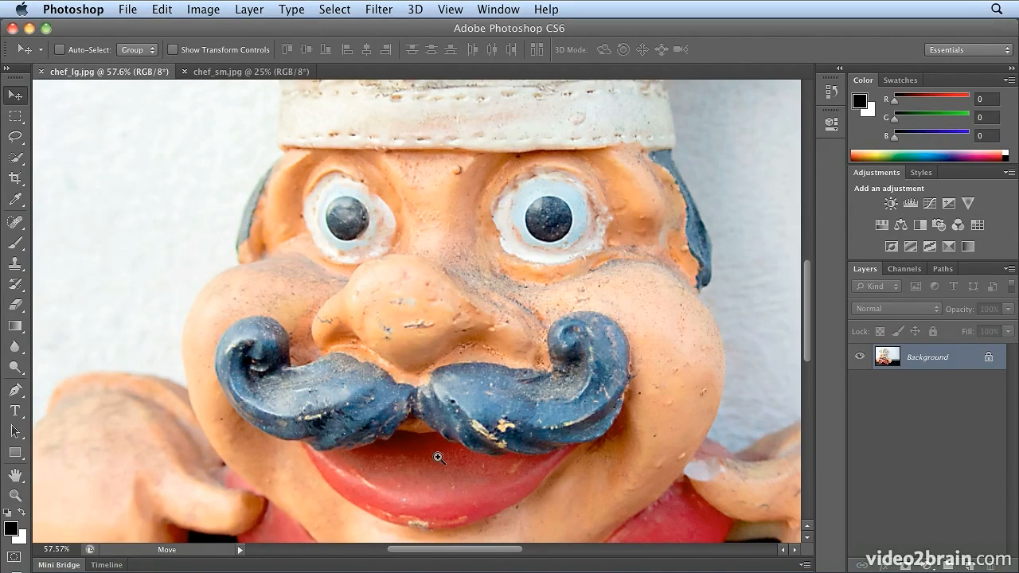
Step: View the photo at 100% and pan around the chef's face to examine the eyes, hat band, mustache and mouth
click(424, 365)
click(424, 367)
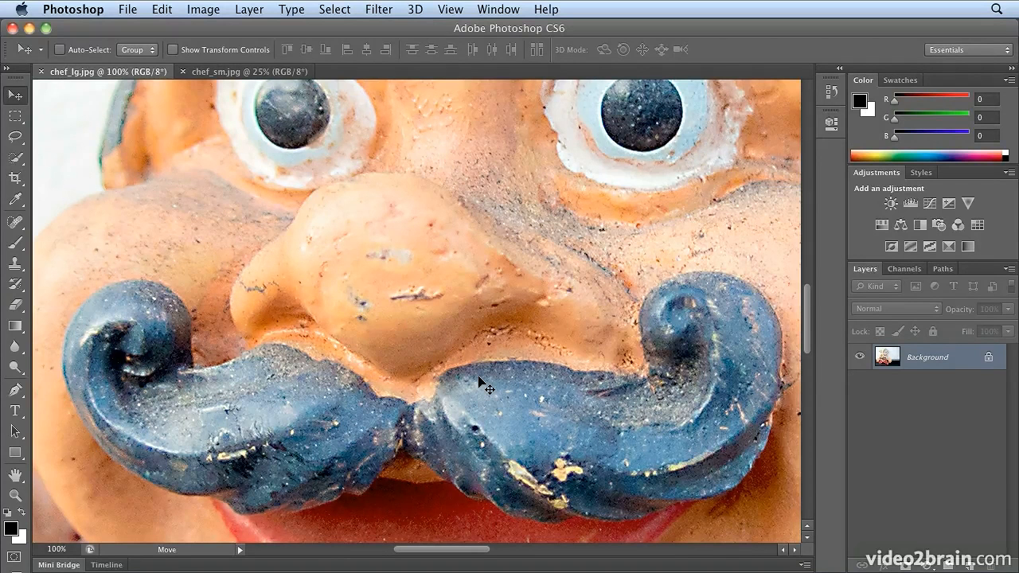
drag(425, 361, 65, 123)
drag(125, 339, 391, 493)
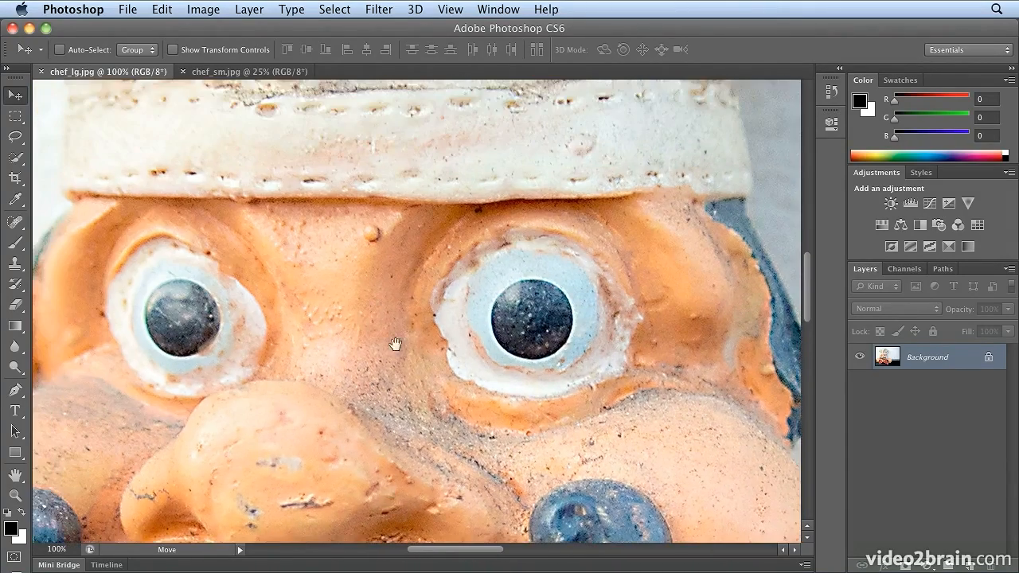
drag(385, 191, 420, 443)
drag(510, 484, 588, 163)
drag(678, 474, 632, 188)
drag(260, 361, 467, 255)
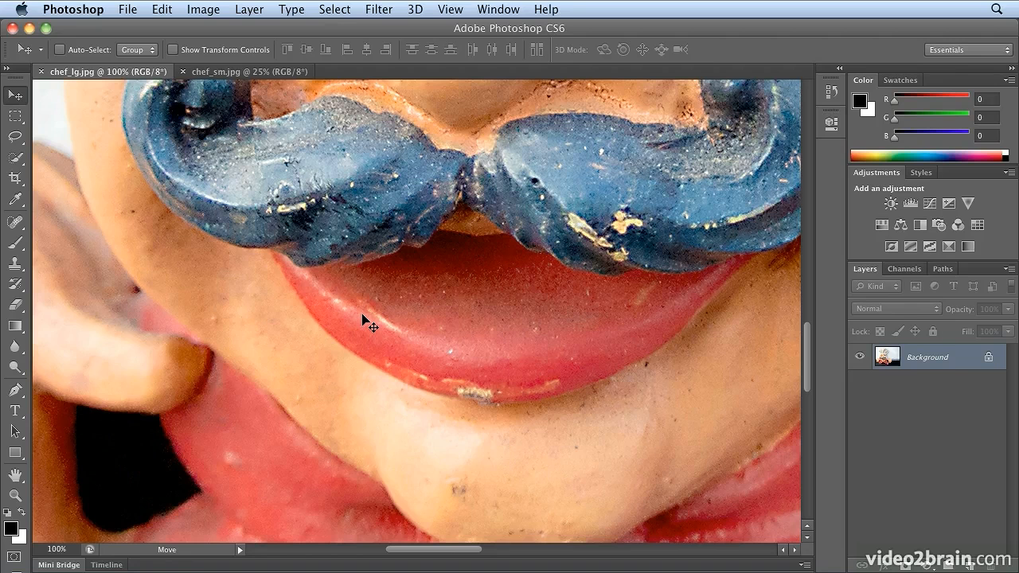
Step: Switch from the Rectangular to the Elliptical Marquee tool, and cycle through the lasso tools back to the standard Lasso
key(m)
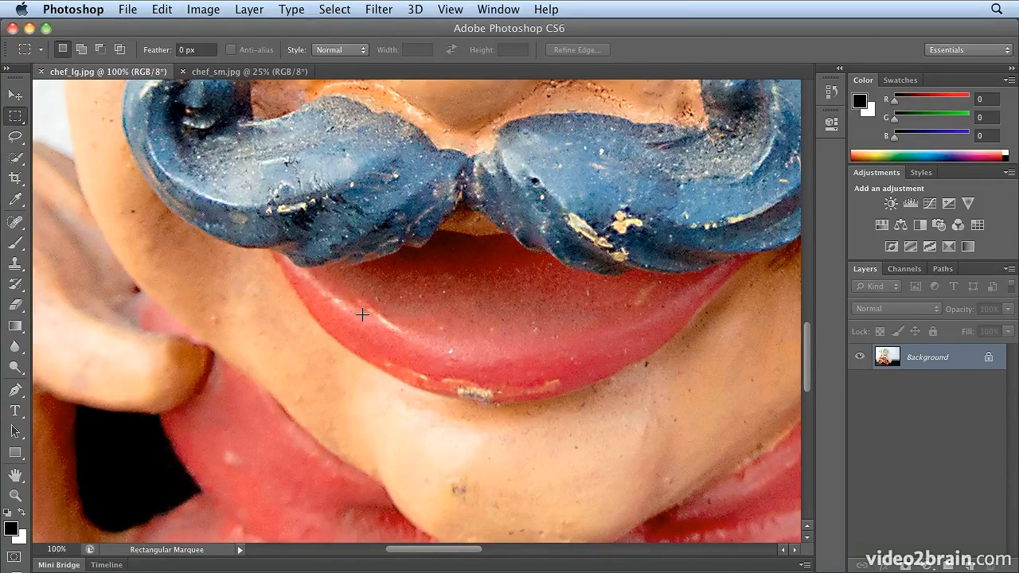
key(shift+m)
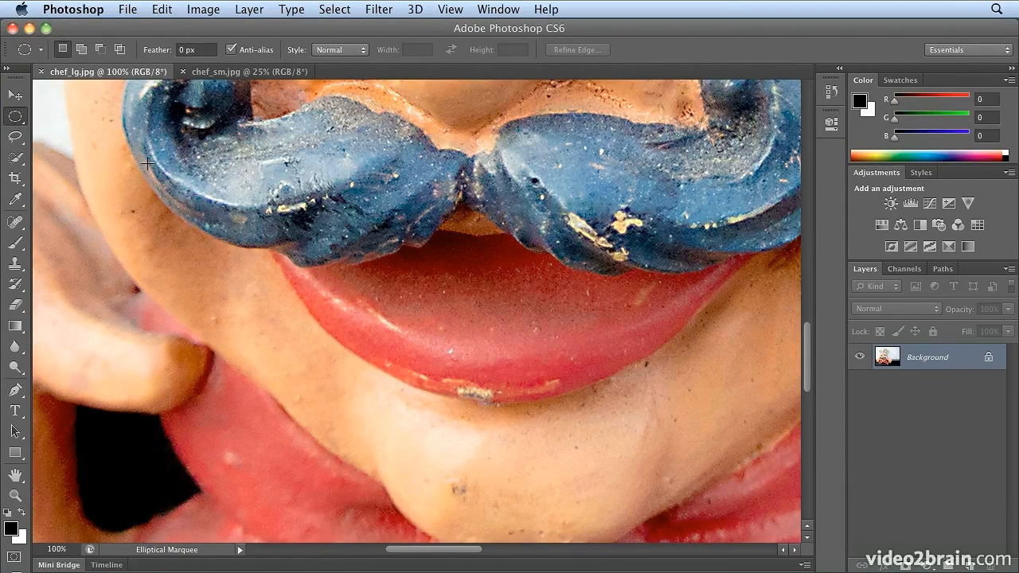
key(l)
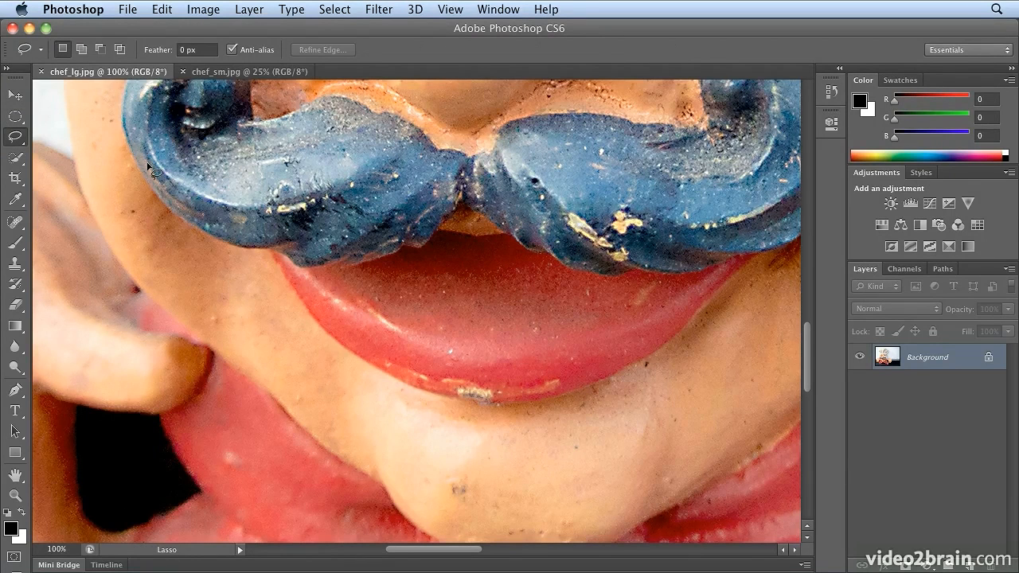
key(shift+l)
key(shift+l)
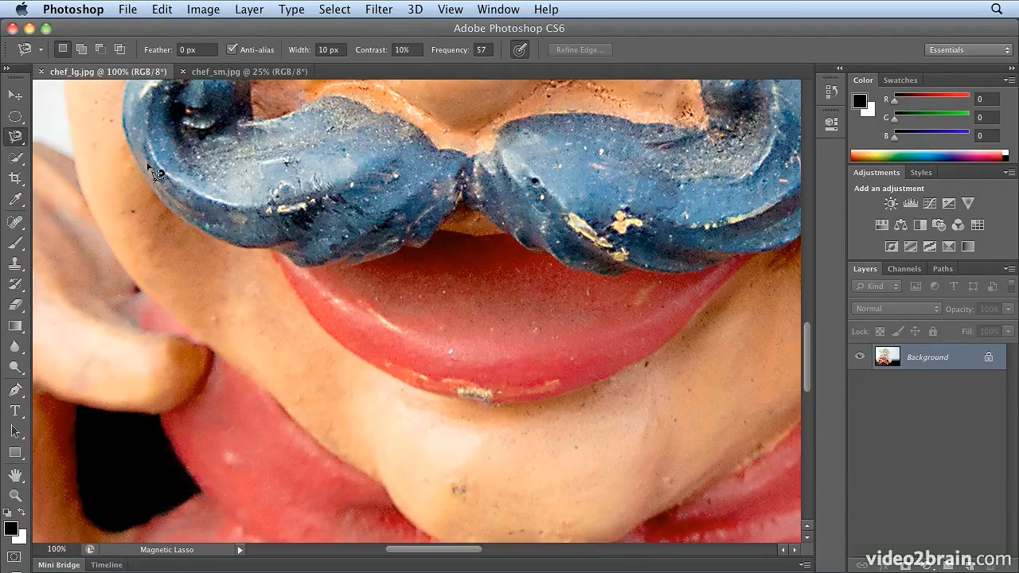
key(shift+l)
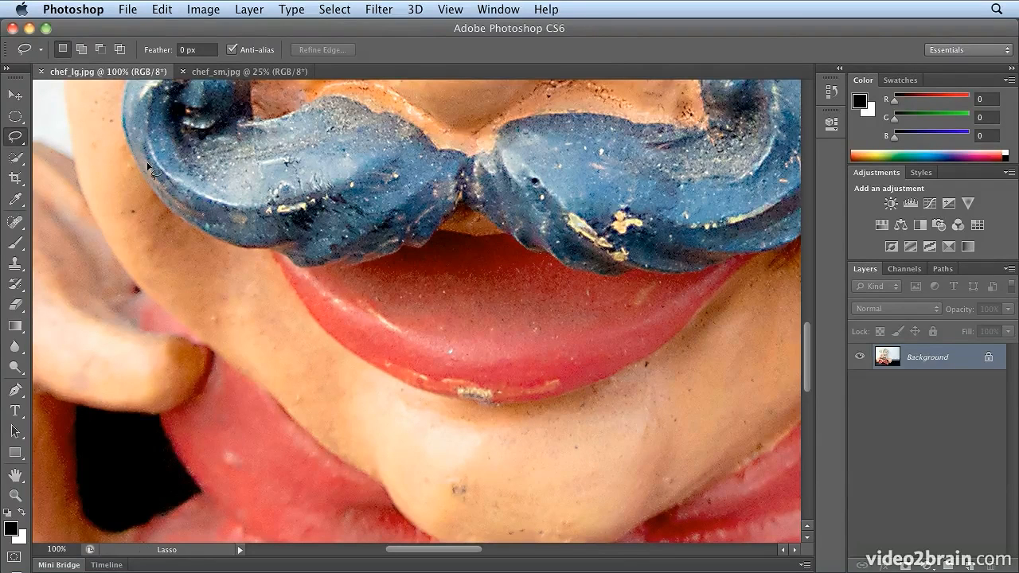
Step: Show the Crop tool group and cycle through Perspective Crop, Slice and Slice Select back to the Crop tool
click(9, 181)
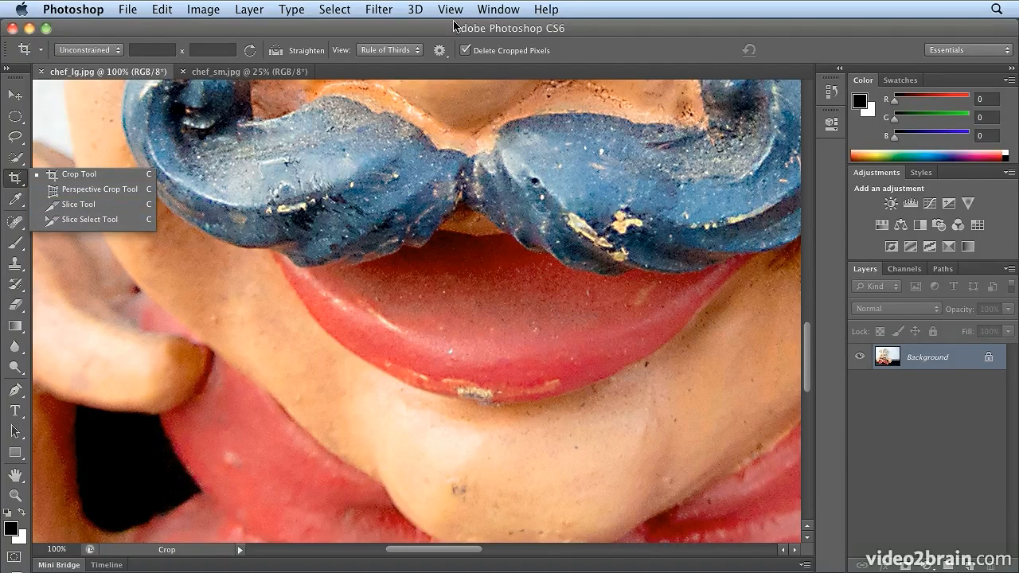
click(586, 28)
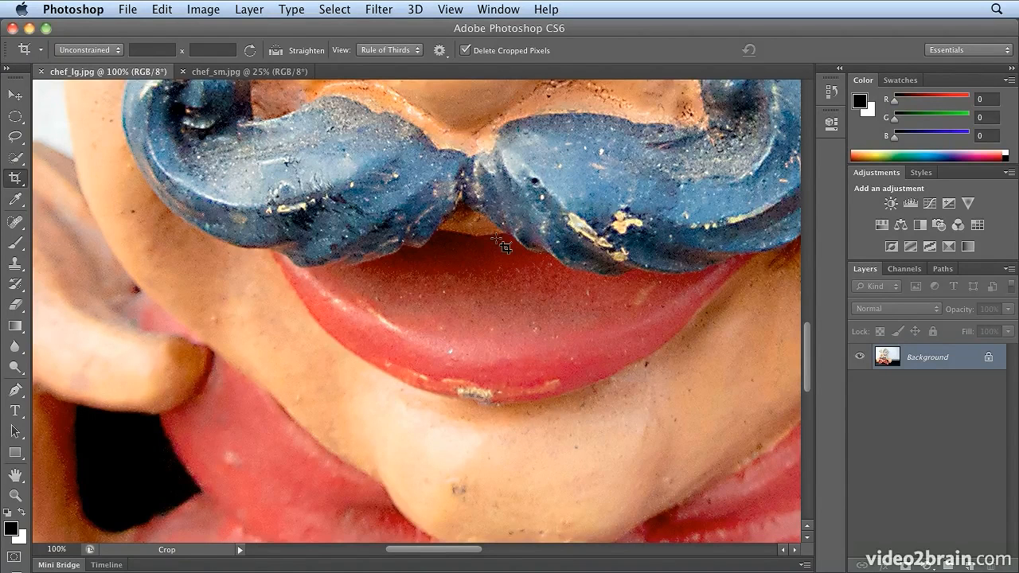
key(shift+c)
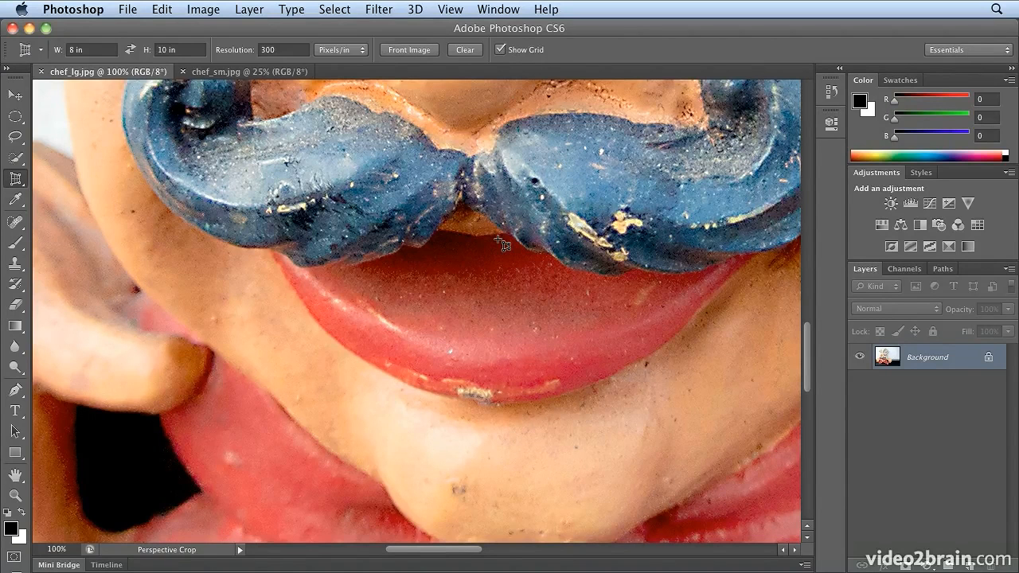
key(shift+c)
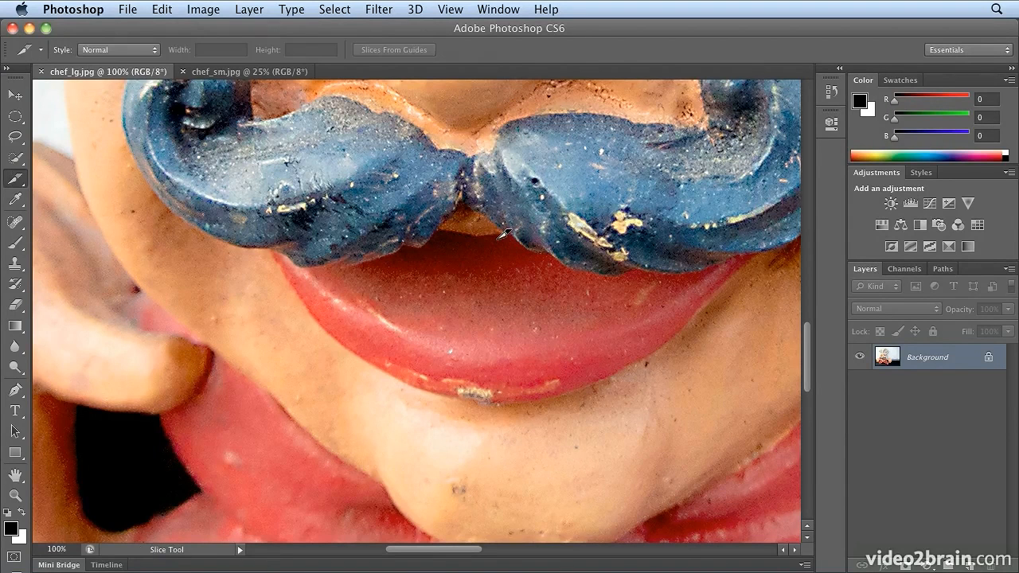
key(shift+c)
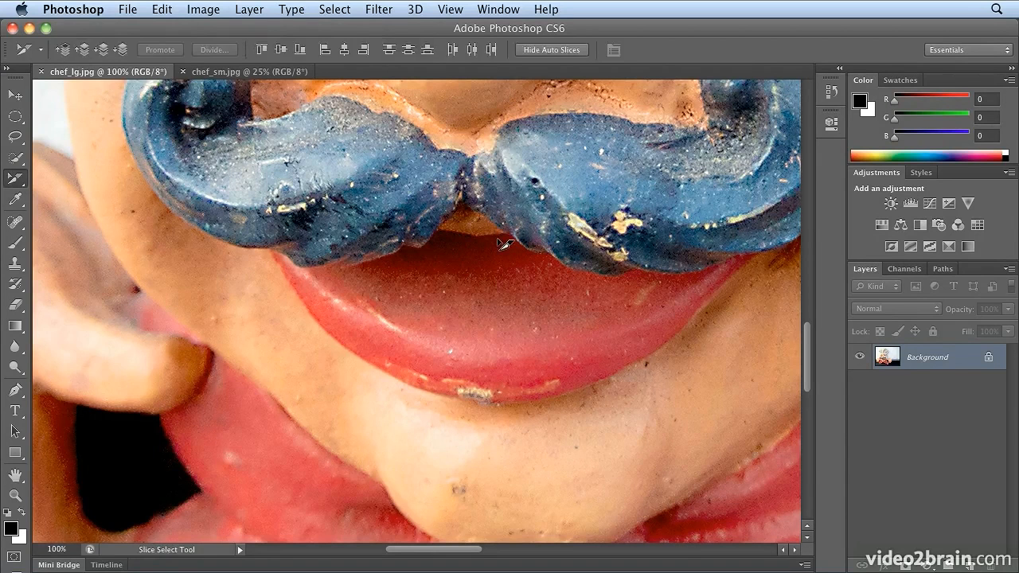
key(shift+c)
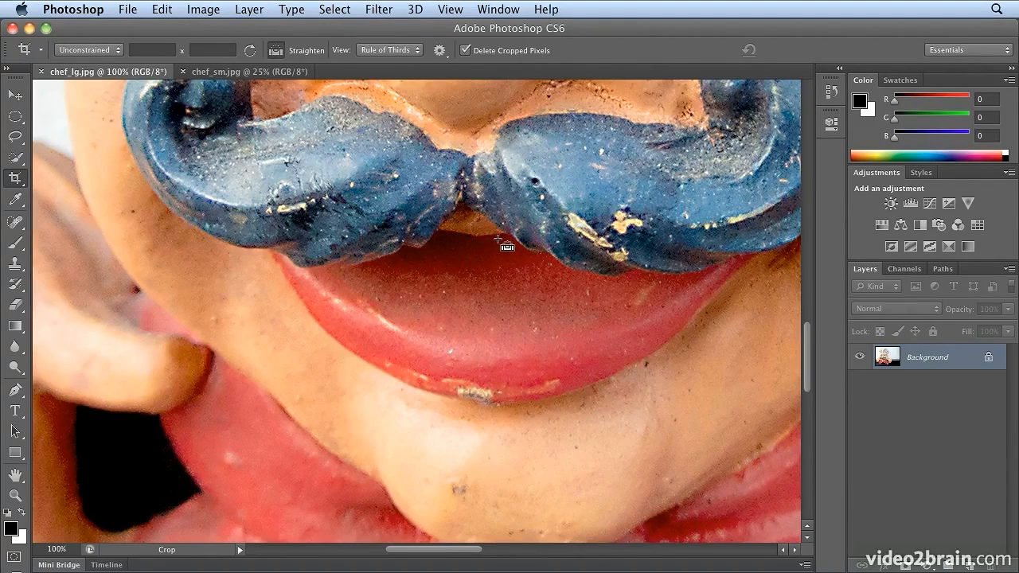
Step: Fit the whole chef image on screen and turn off the display of slices
key(super+0)
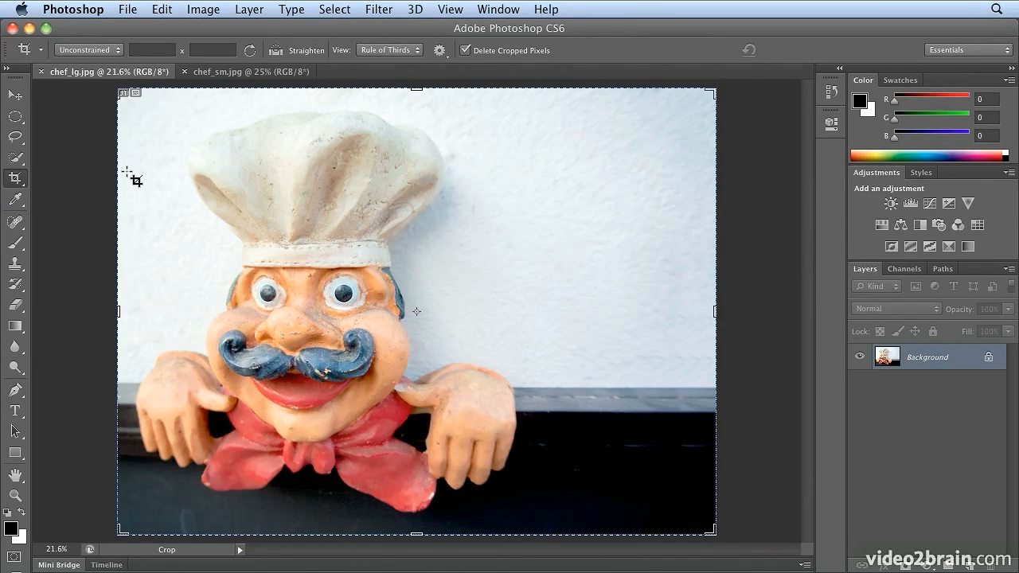
click(451, 8)
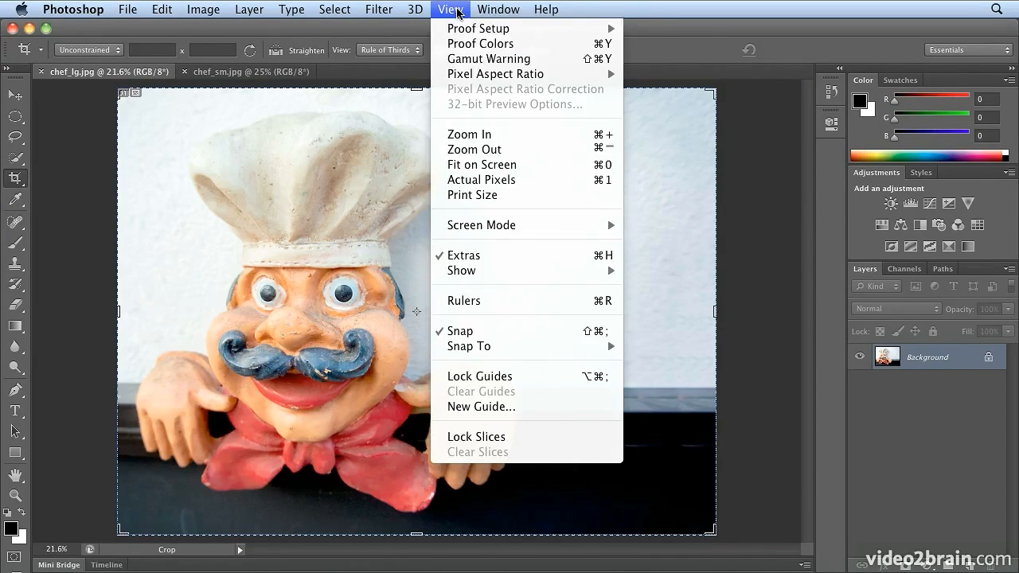
mouse_move(500, 270)
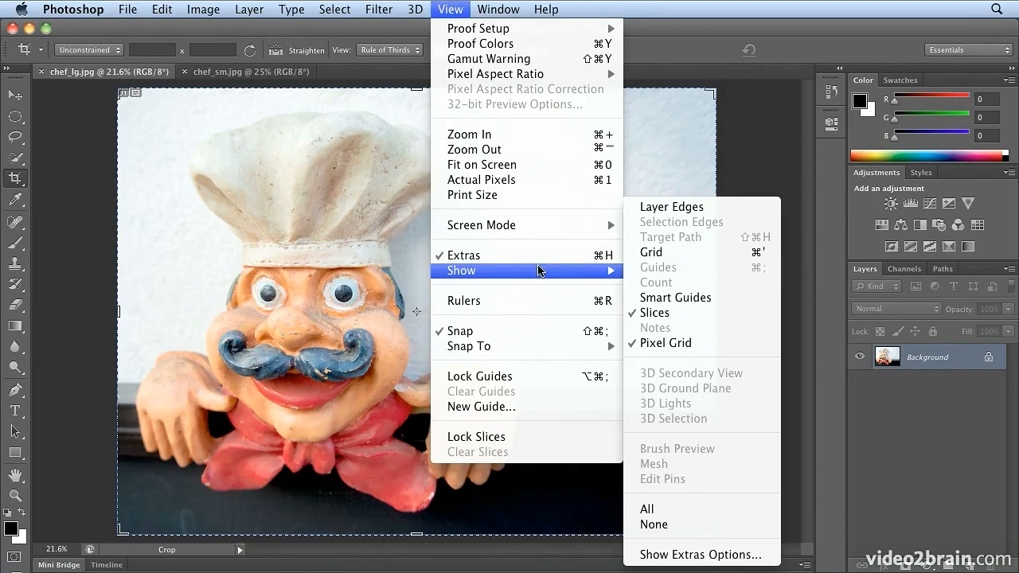
click(754, 315)
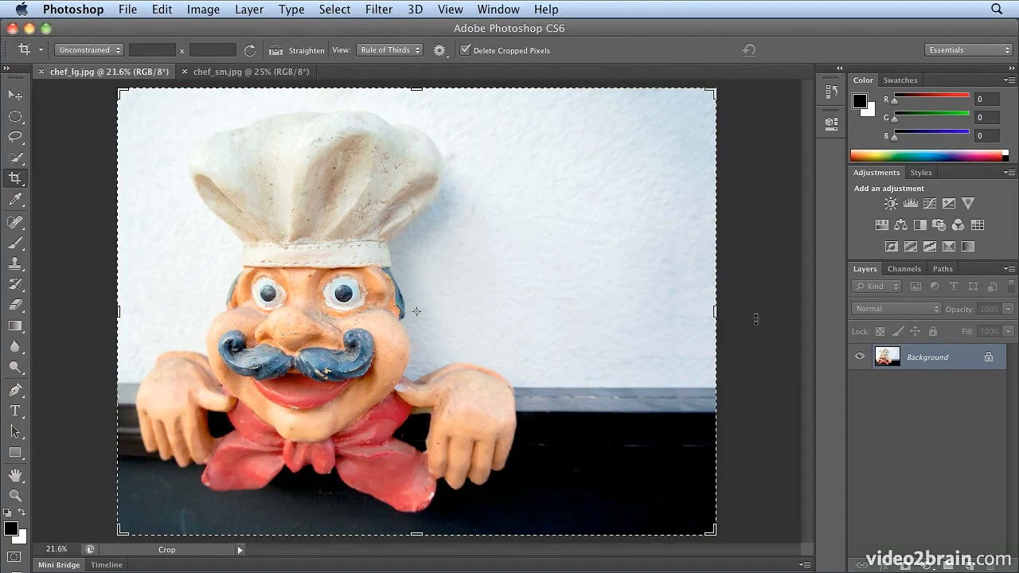
Step: Zoom in beside the chef's eye and use the Hand tool's bird's-eye view to jump to the fingers at the red collar
drag(234, 242, 415, 349)
drag(207, 257, 319, 385)
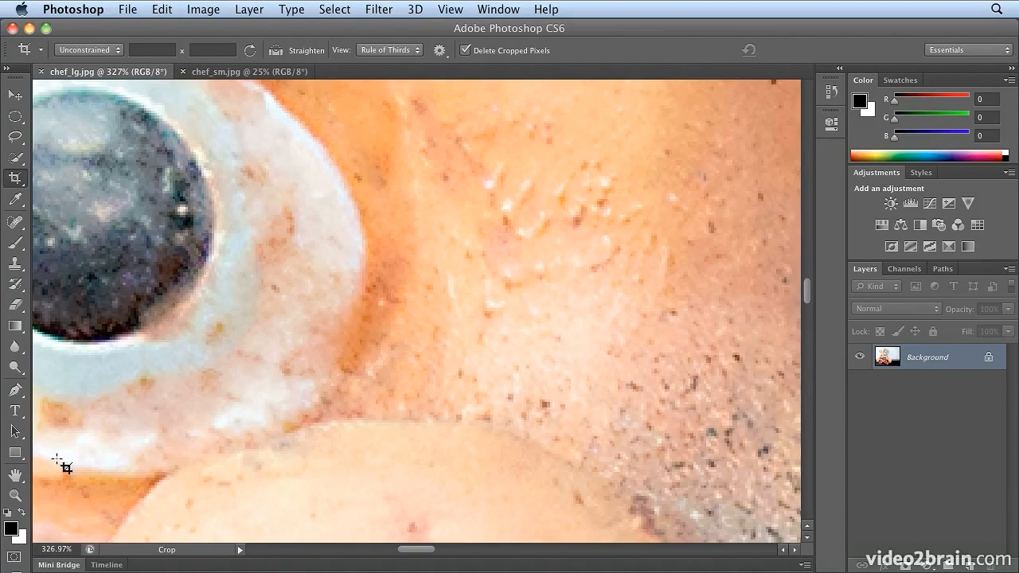
click(12, 477)
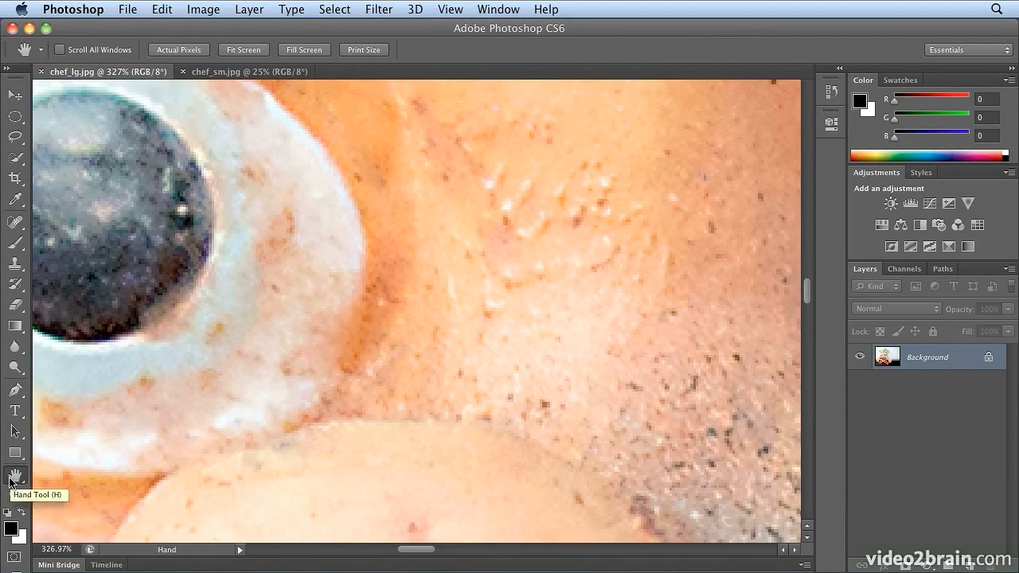
key(h)
click(371, 277)
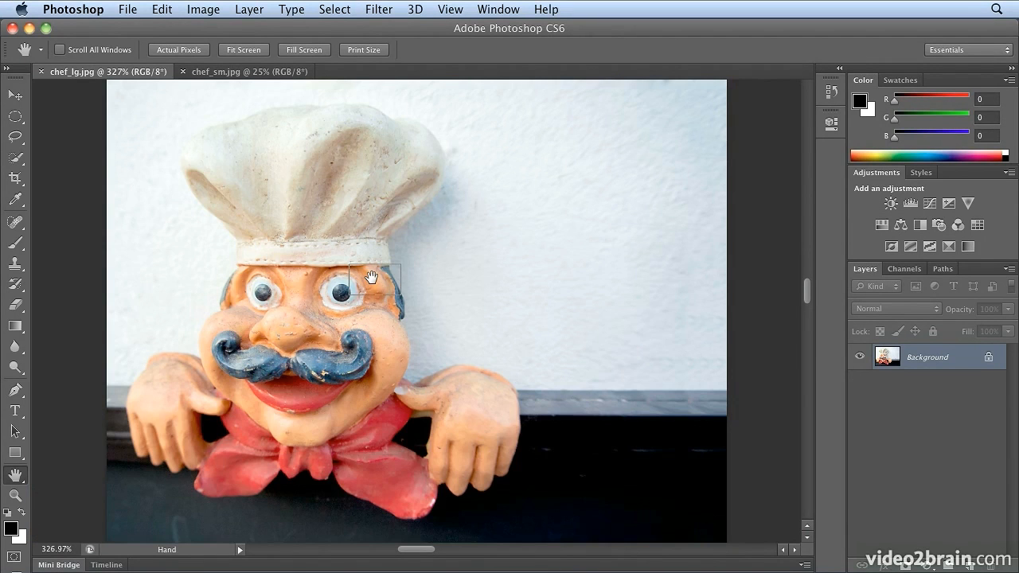
drag(371, 277, 221, 403)
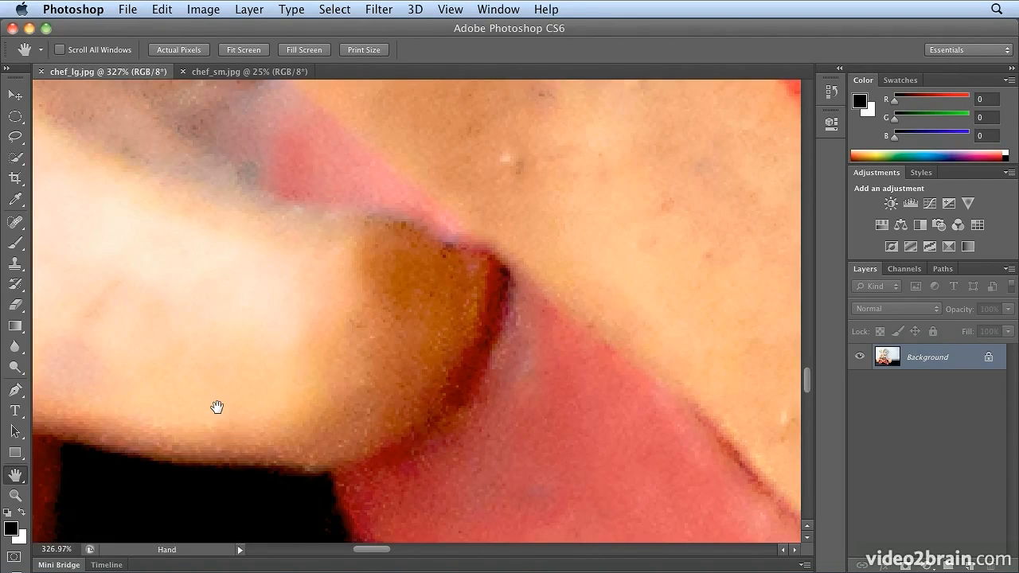
Step: Use bird's-eye view to jump between other close-up areas of the chef photo, such as the skin details
drag(216, 406, 276, 338)
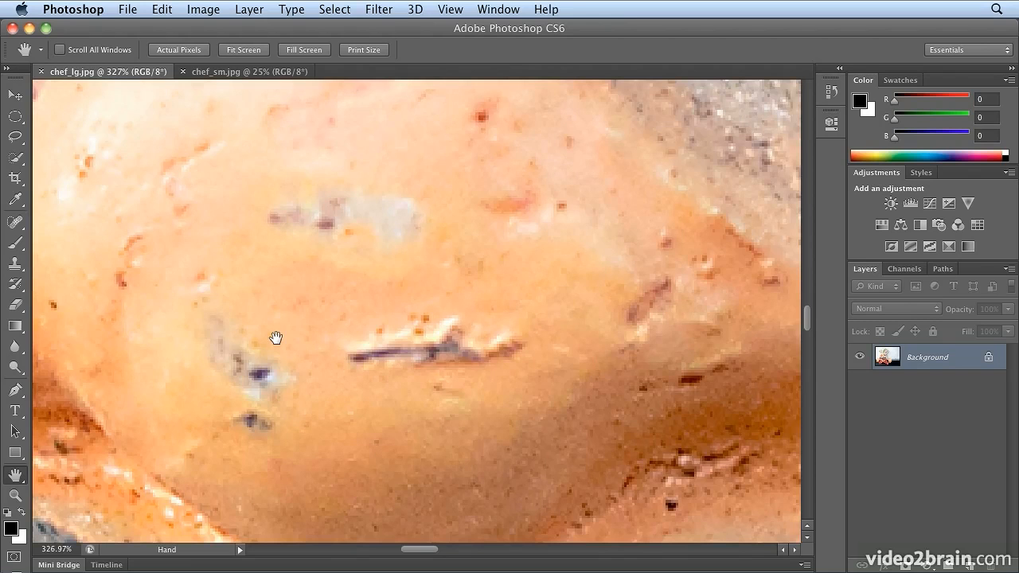
drag(275, 338, 295, 258)
drag(309, 386, 390, 401)
drag(255, 420, 209, 415)
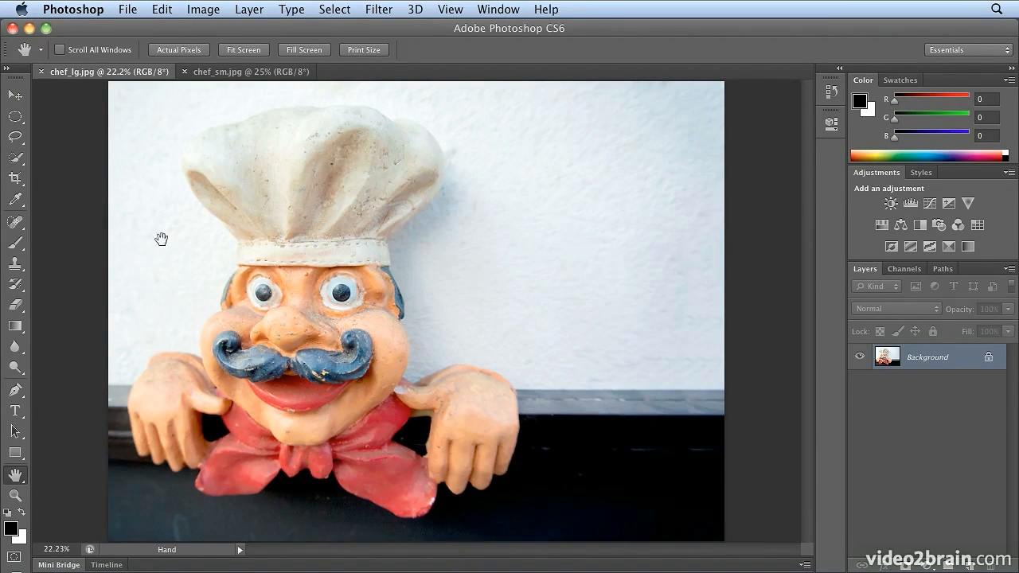
Step: Add the horizontal text "Chef Tony" on the white wall beside the chef's face
click(15, 411)
click(163, 302)
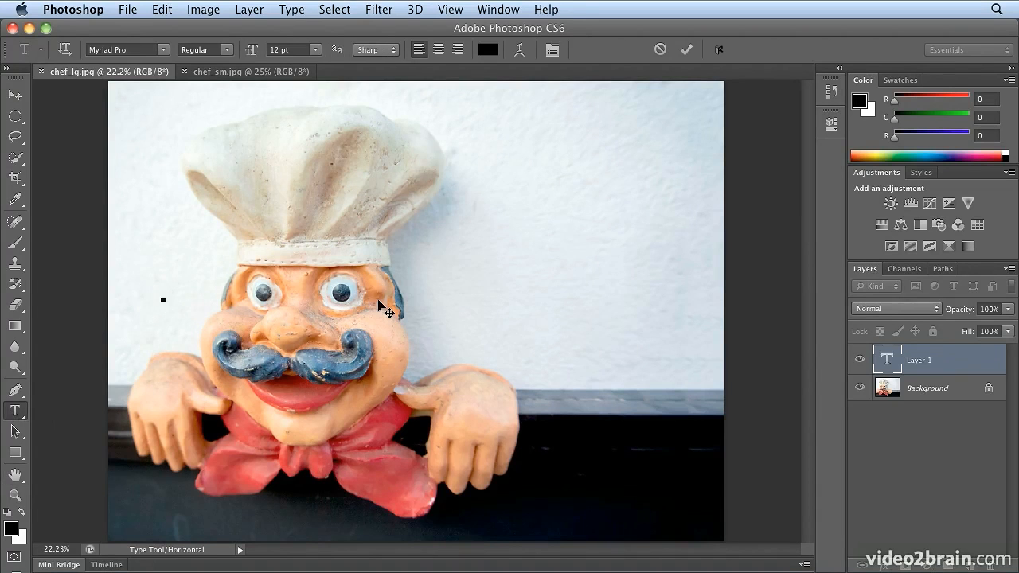
text(Chef)
text(s)
text(Tony)
Step: Commit the Chef Tony text and rotate its layer 90° counterclockwise
click(16, 97)
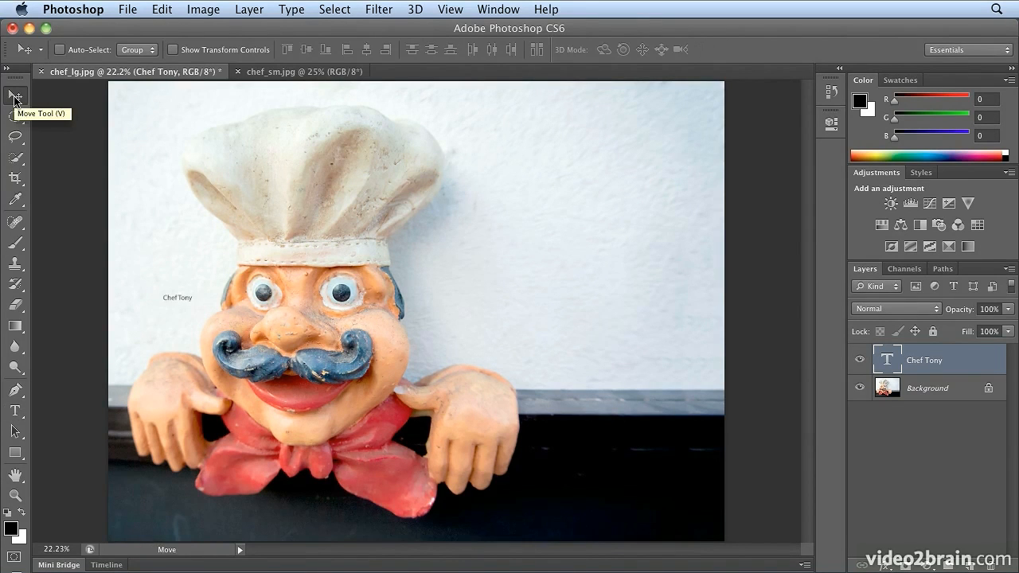
click(166, 8)
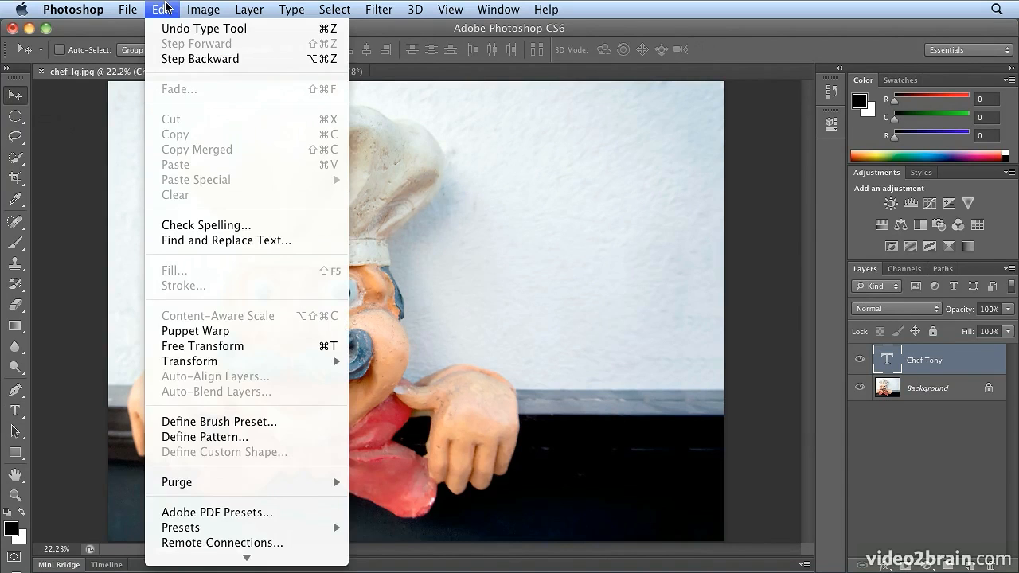
mouse_move(227, 363)
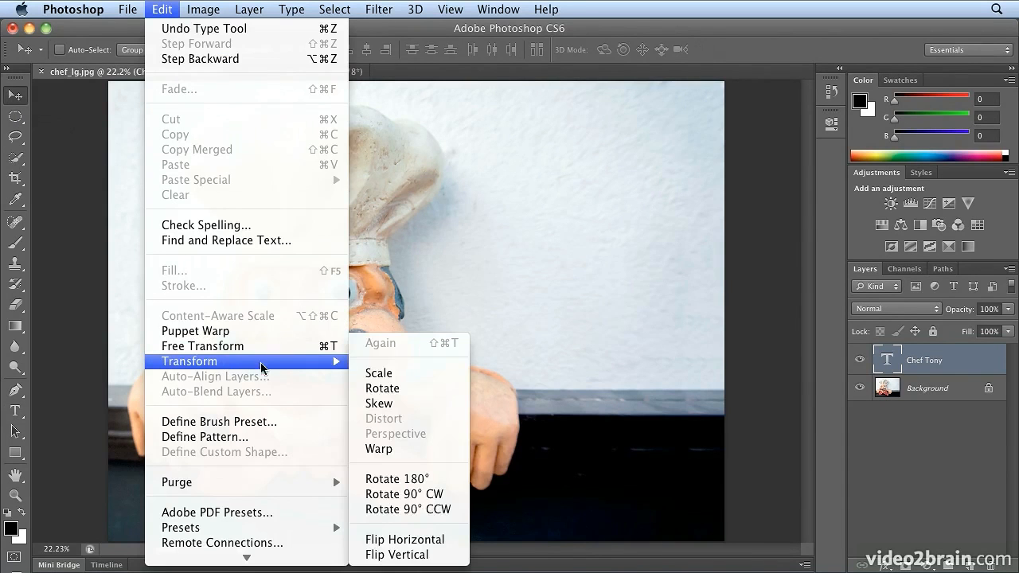
click(445, 509)
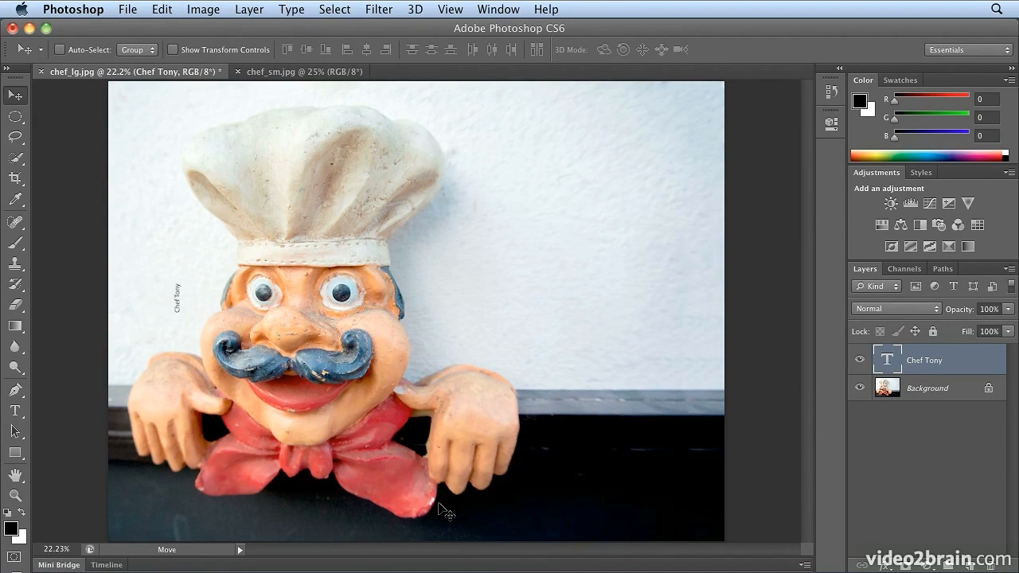
Step: Rotate the canvas view to 90° with the Rotate View tool so the Chef Tony text reads horizontally
click(23, 480)
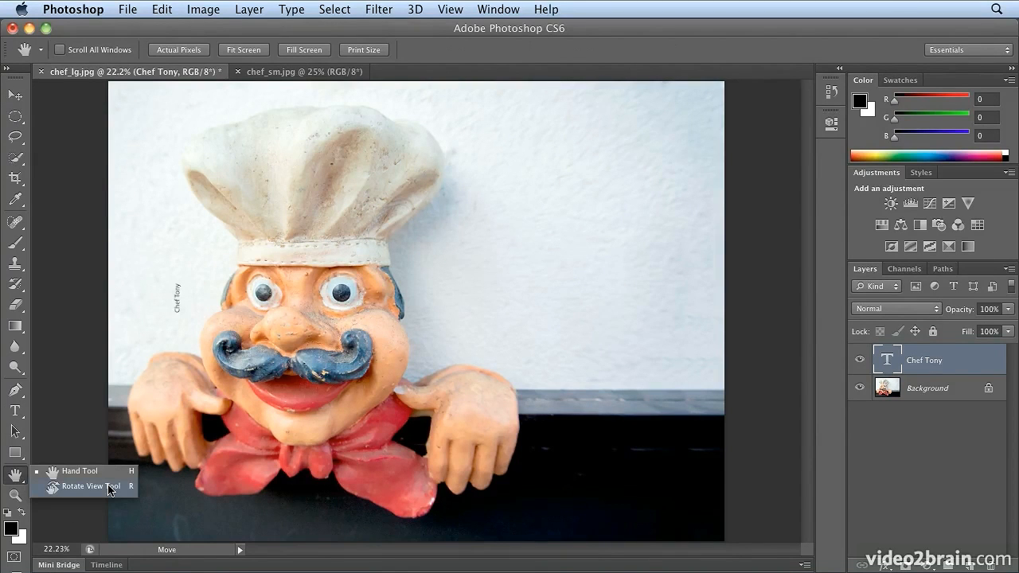
click(109, 487)
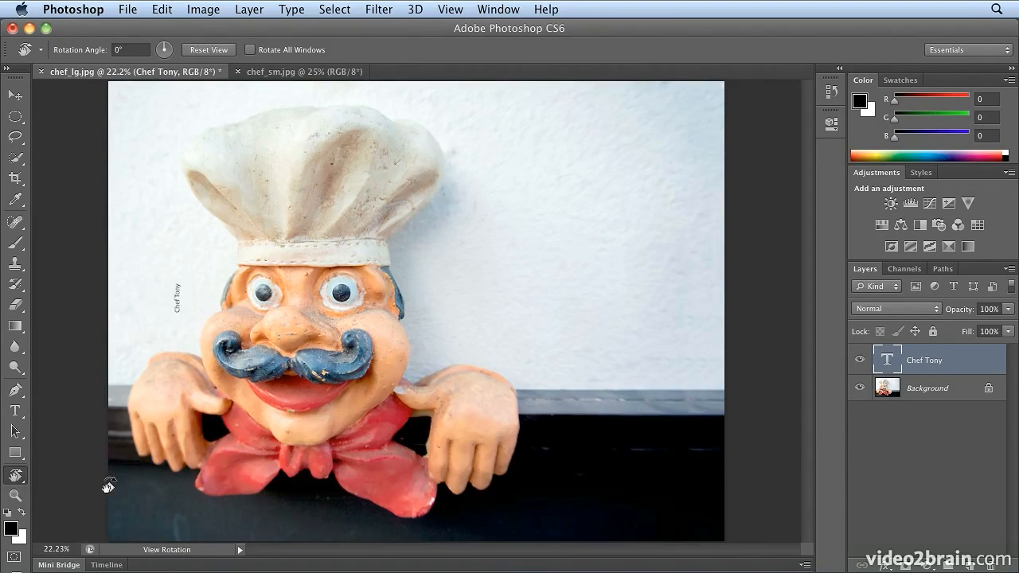
drag(229, 255, 481, 153)
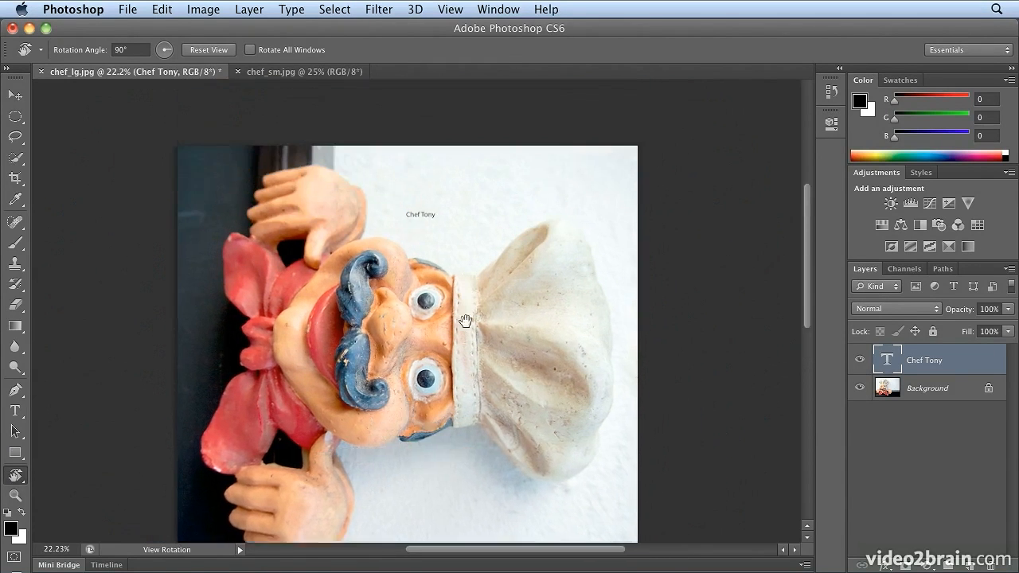
drag(466, 318, 457, 407)
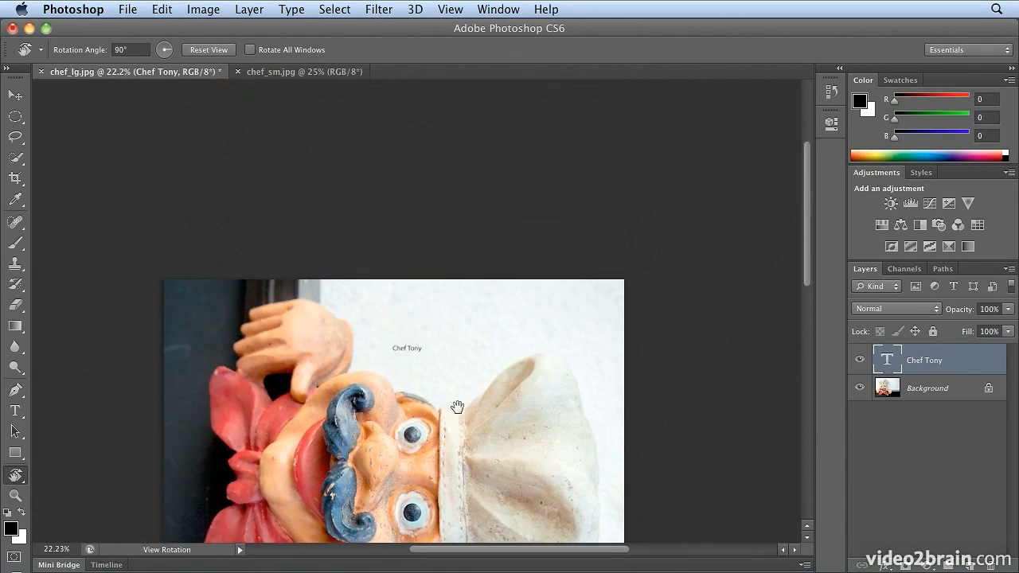
drag(511, 368, 443, 411)
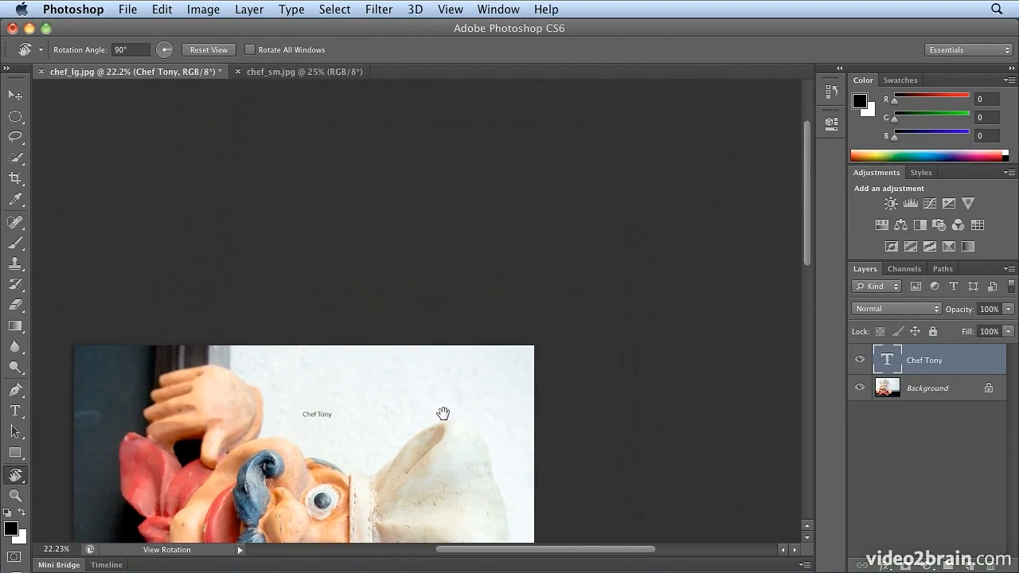
Step: Replace the word "Tony" with "Bob" in the text beside the chef
key(super+equal)
key(super+equal)
key(super+equal)
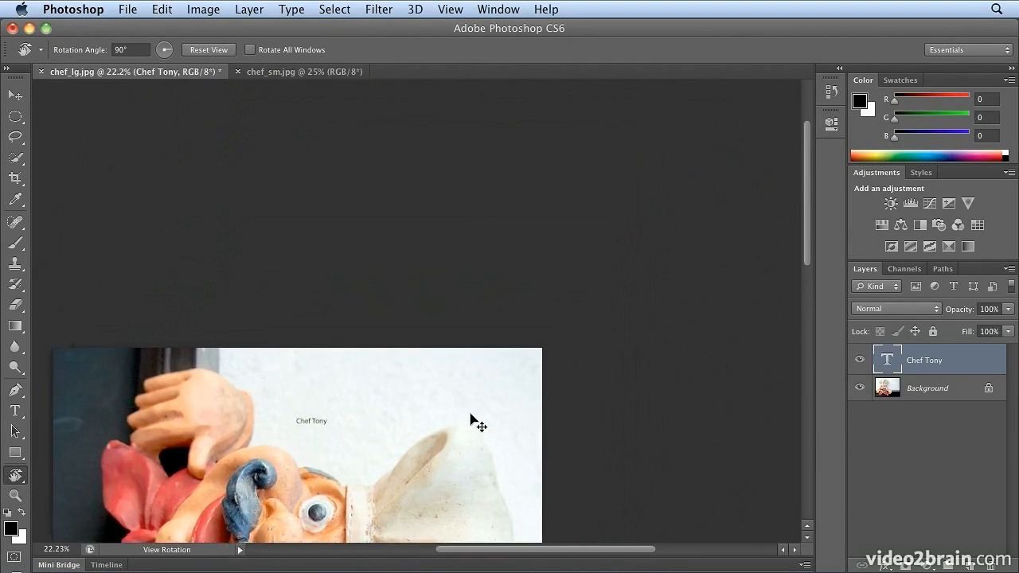
drag(466, 433, 537, 219)
key(super+equal)
key(super+equal)
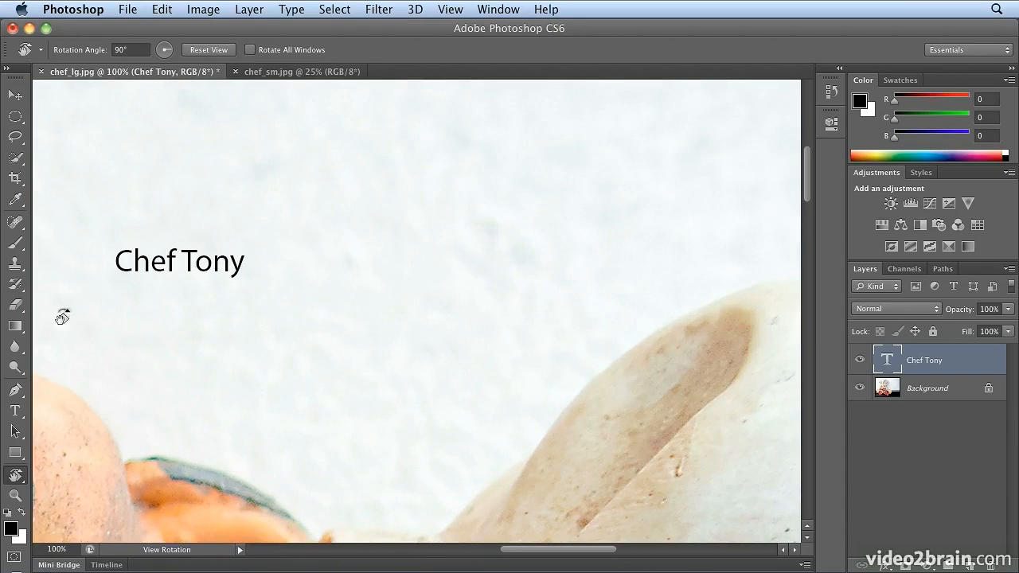
click(15, 411)
triple_click(124, 255)
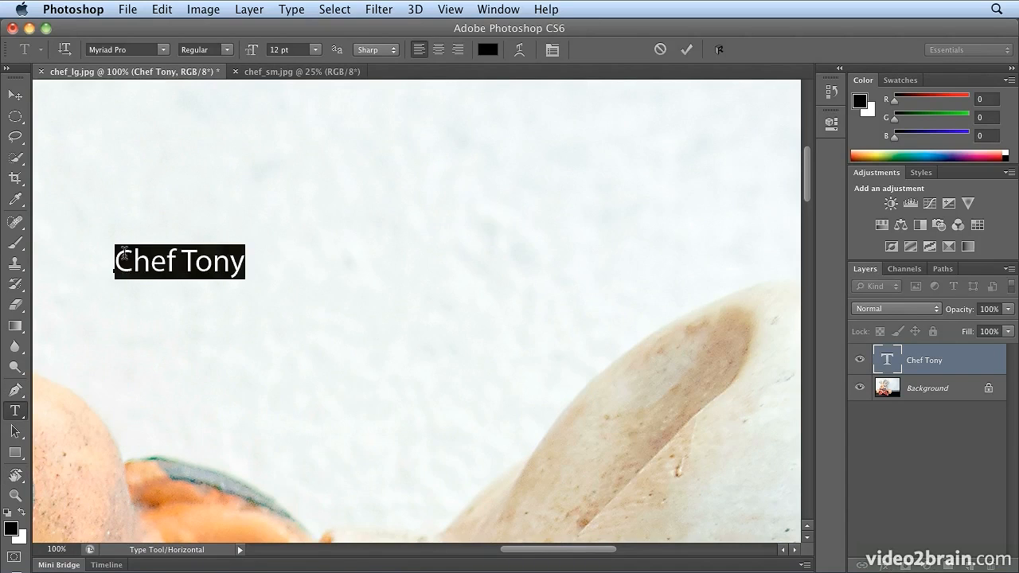
double_click(214, 256)
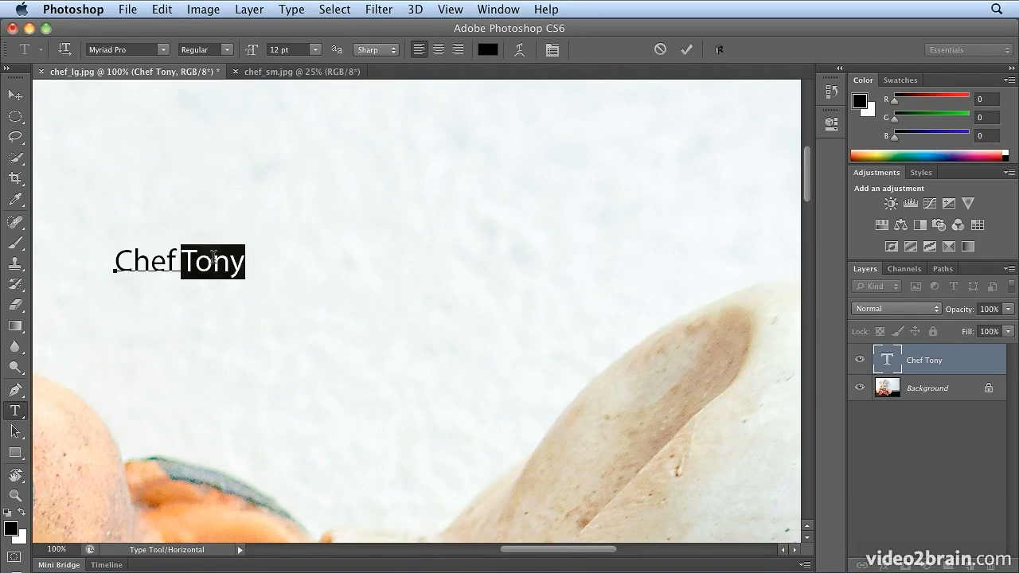
text(Bob)
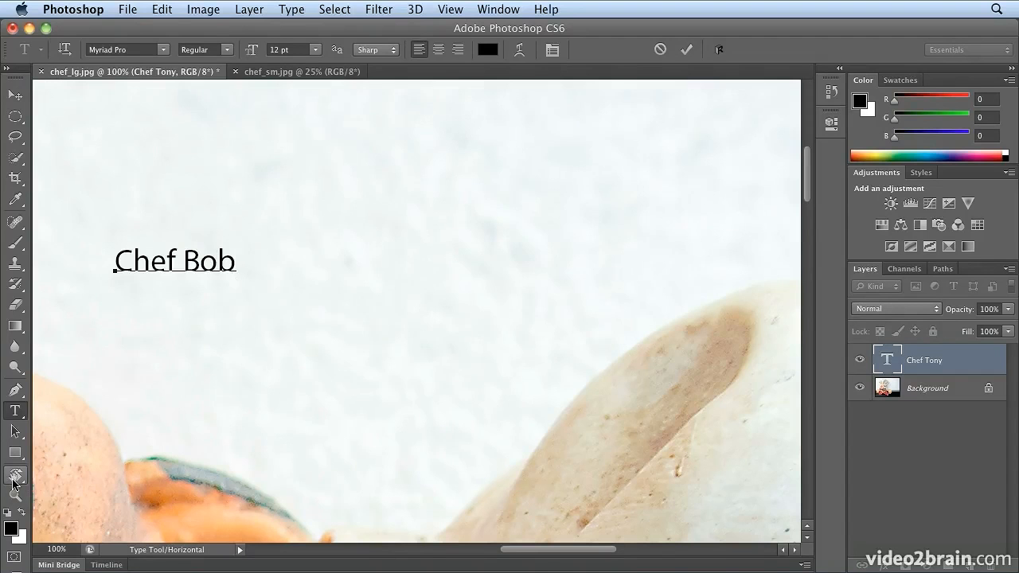
Step: Reset the view rotation to 0° and move the Chef Bob text down beside the chef's cheek
click(13, 481)
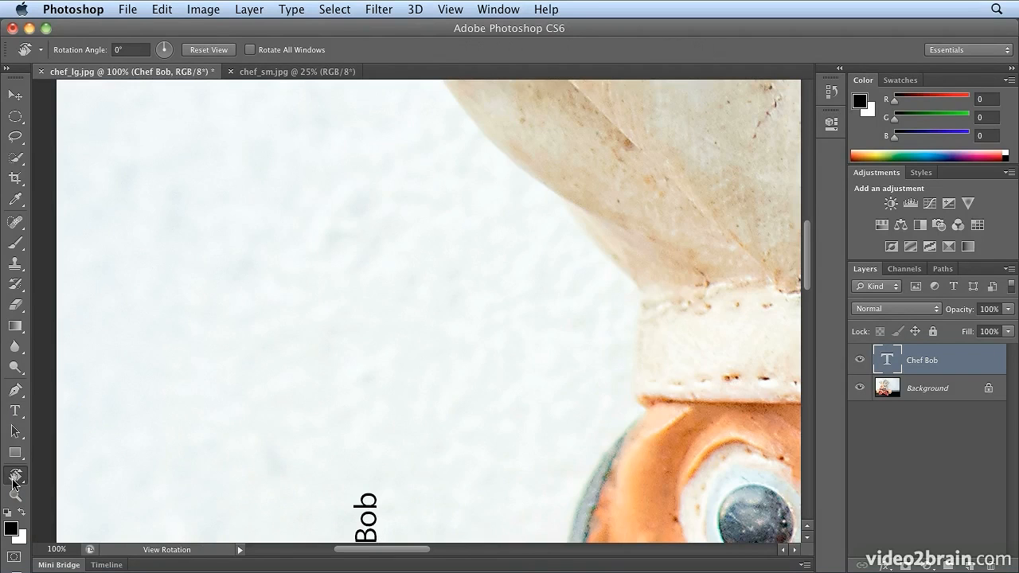
key(super+0)
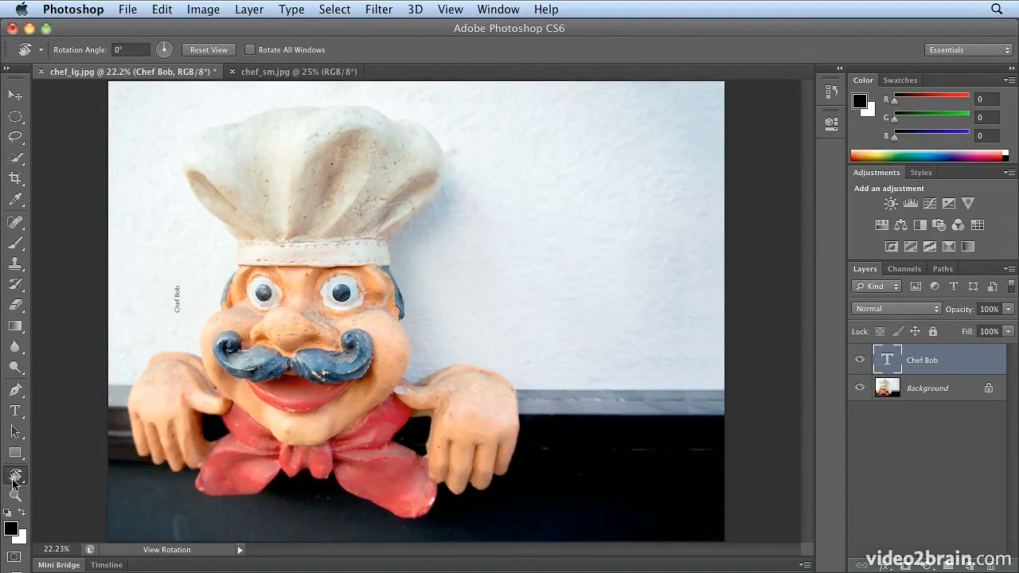
click(14, 95)
drag(178, 306, 195, 345)
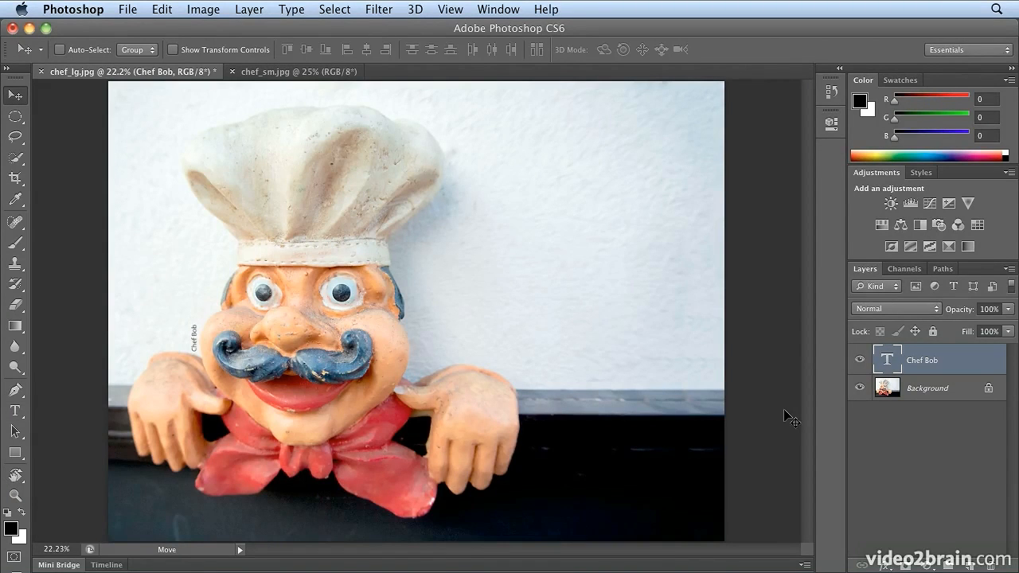
Step: Select all of the Chef Bob text and set its font size to 72 pt
key(t)
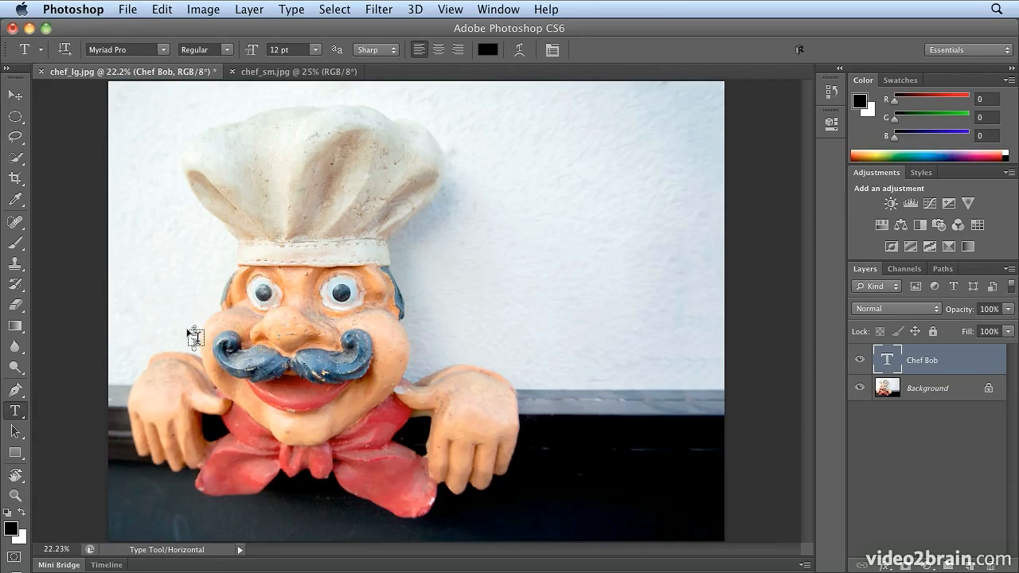
click(194, 329)
triple_click(193, 328)
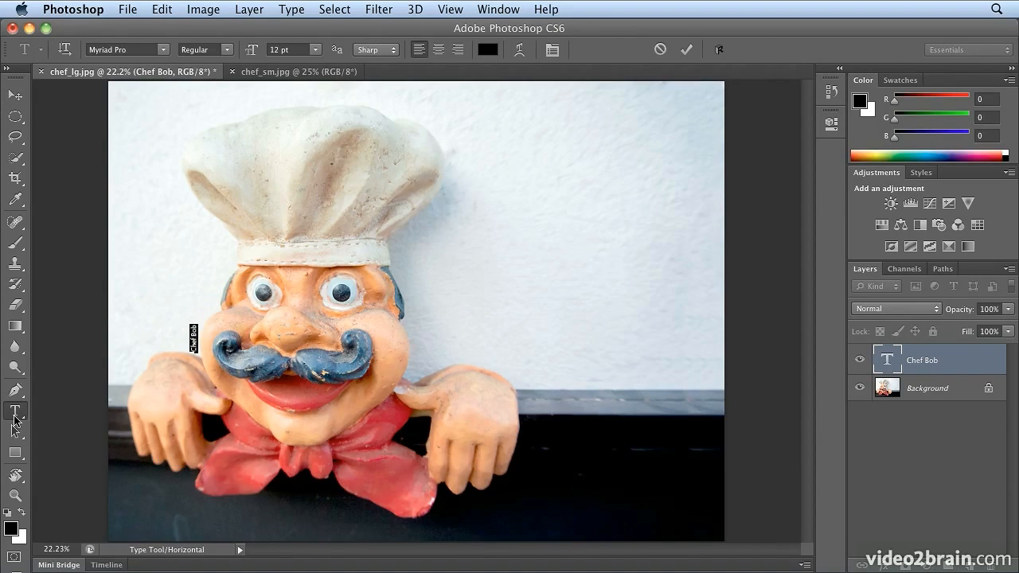
click(315, 49)
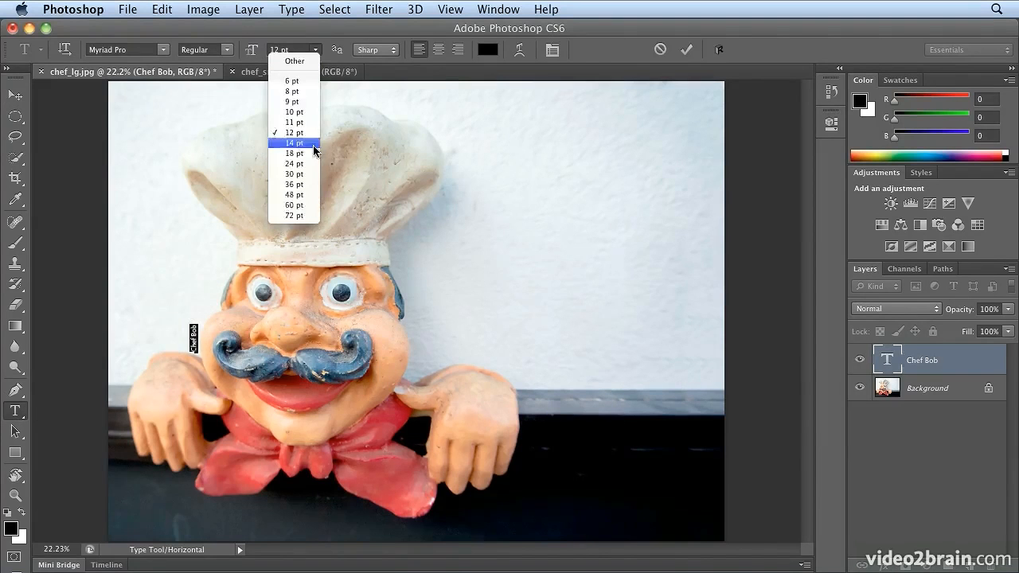
click(306, 215)
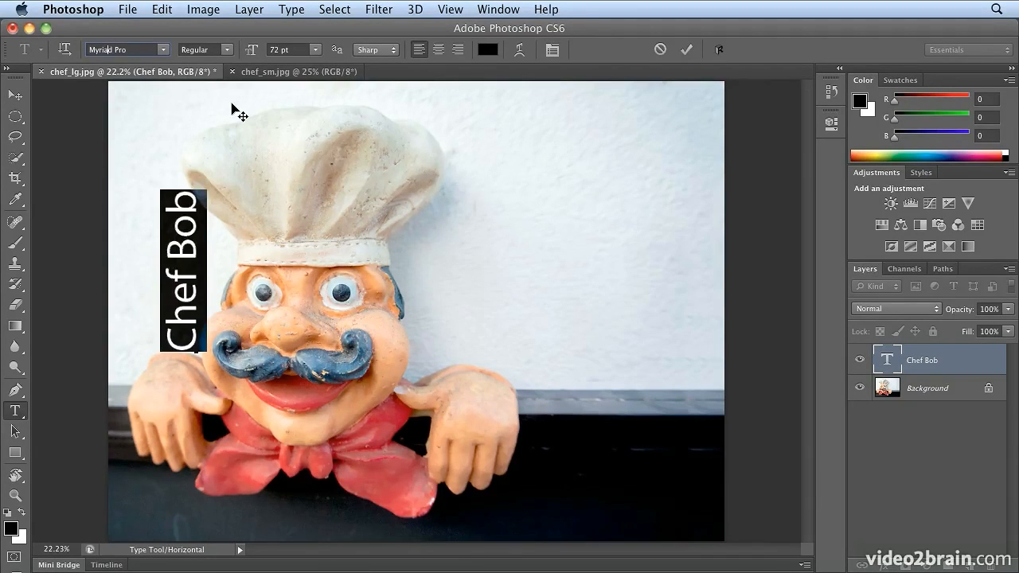
Step: Preview successive fonts on the selected Chef Bob text, going backward through the font list from Myriad Pro, and settle on Arial Rounded
key(Up)
key(Up)
key(Up)
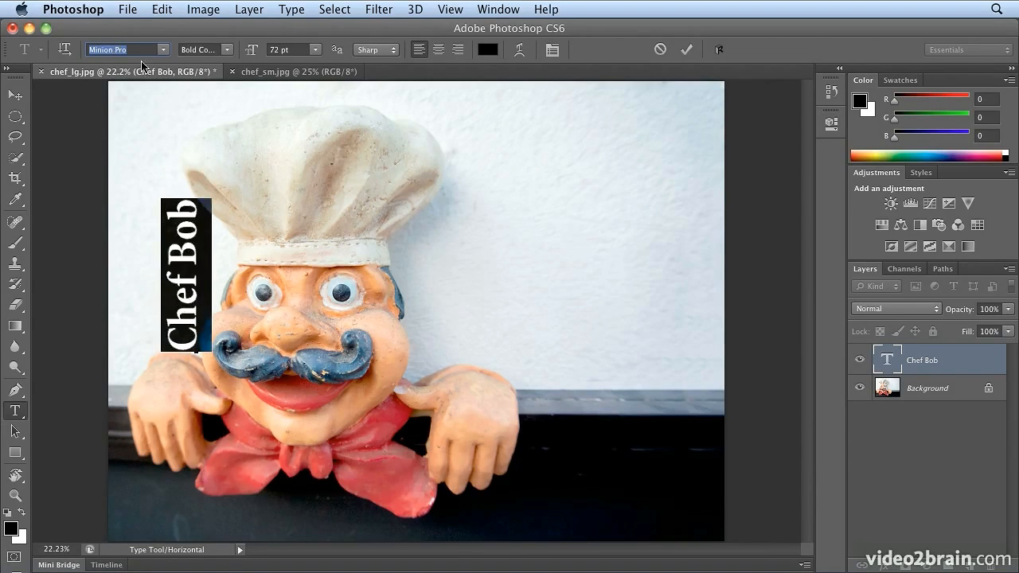
key(Up)
key(Up)
key(Up)
key(Up)
key(Up)
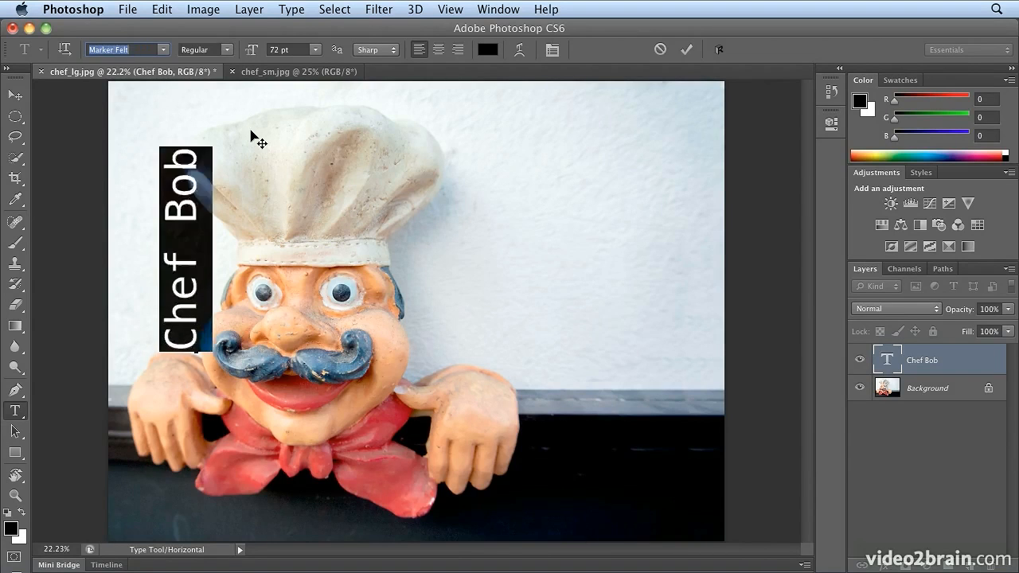
key(Up)
key(Up)
key(Up)
key(Up)
key(Up)
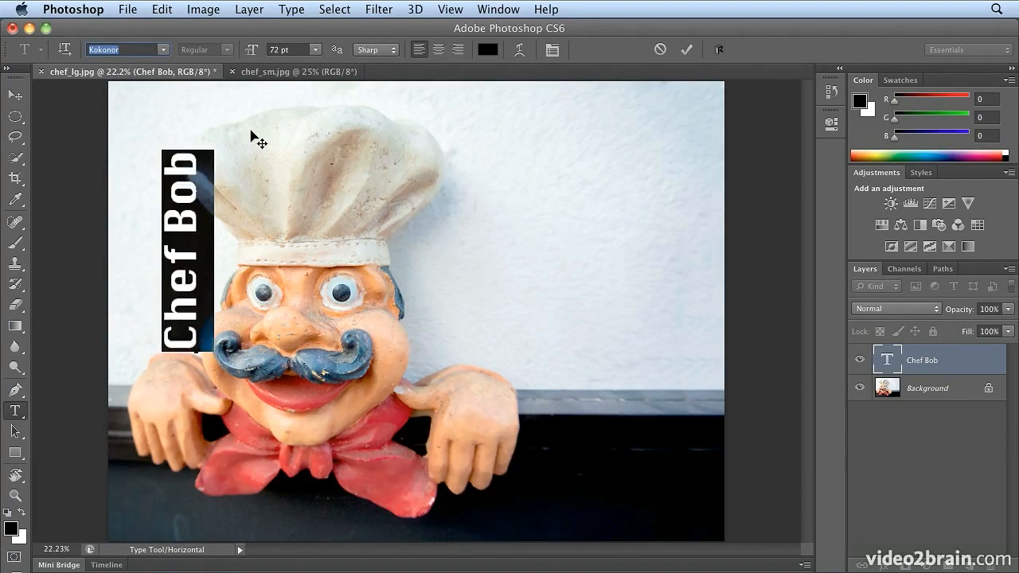
key(Down)
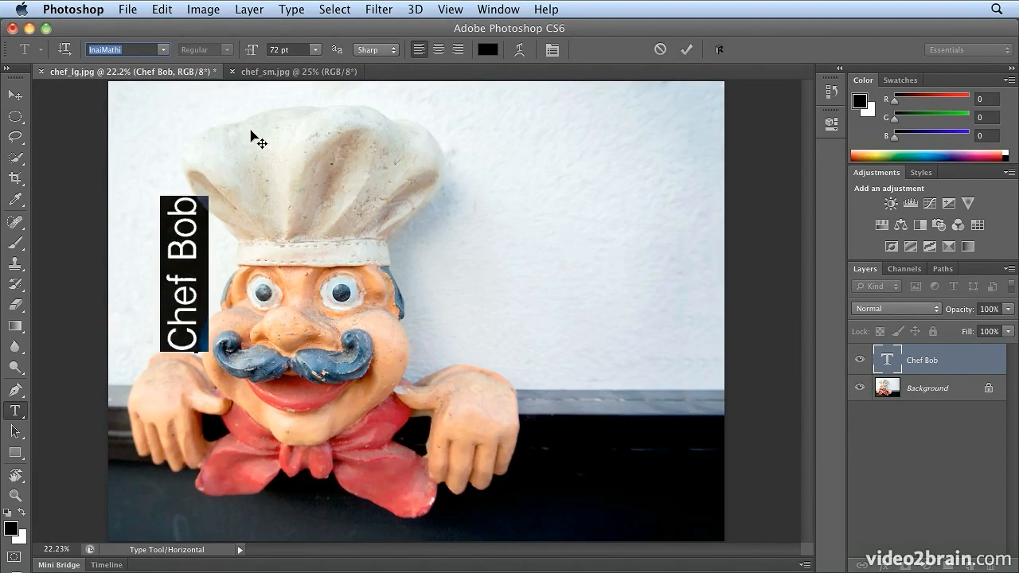
key(Up)
key(Up)
key(Up)
key(Up)
key(Up)
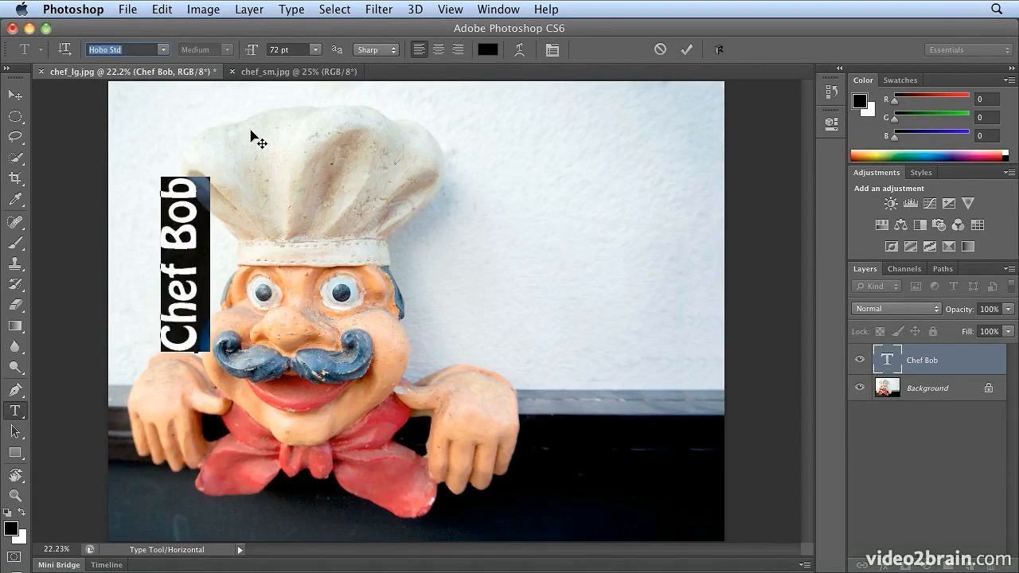
key(Up)
key(Up)
key(Up)
key(Up)
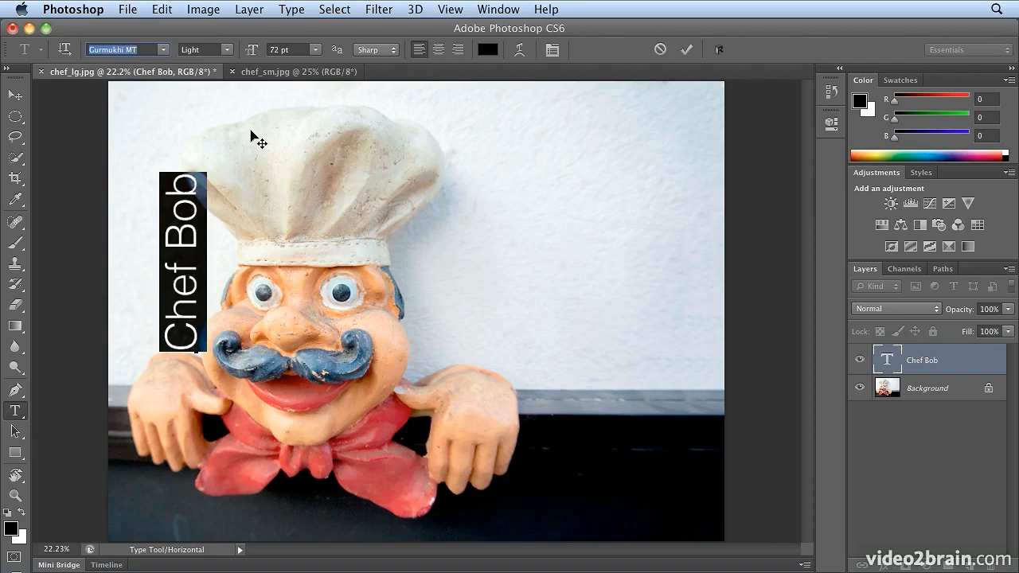
key(Up)
key(Up)
key(Up)
key(Up)
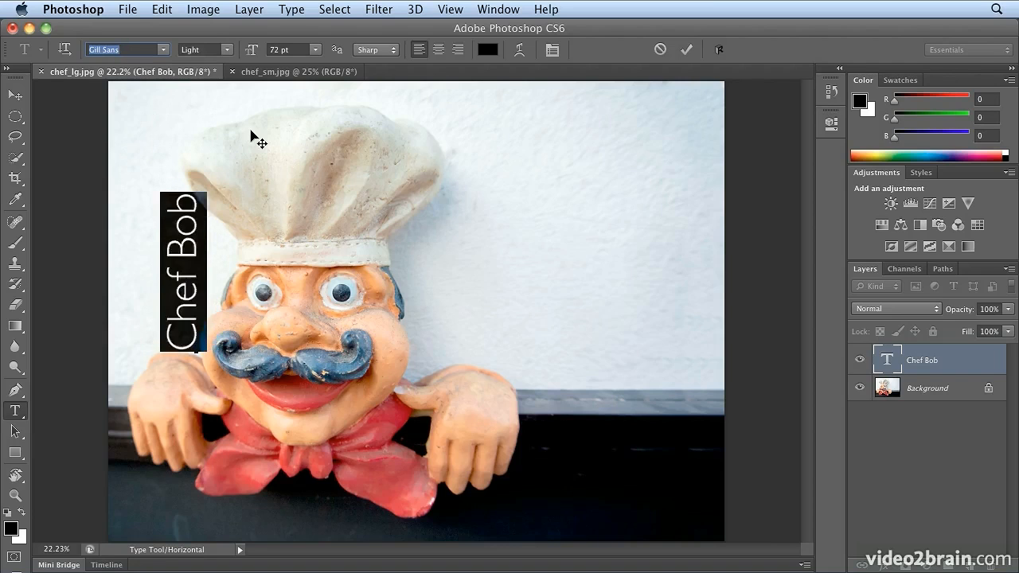
key(Up)
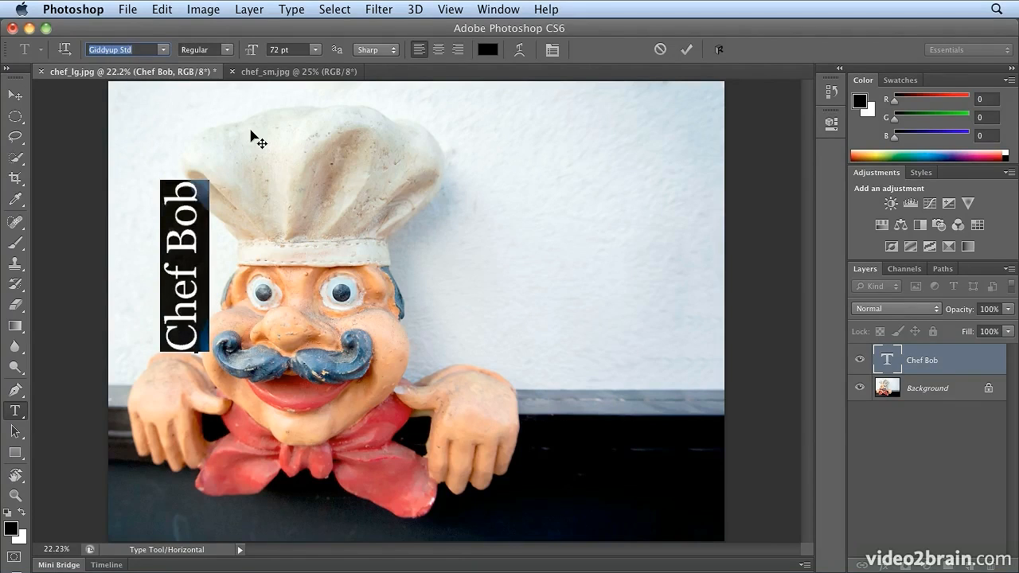
key(Down)
key(Up)
key(Up)
key(Up)
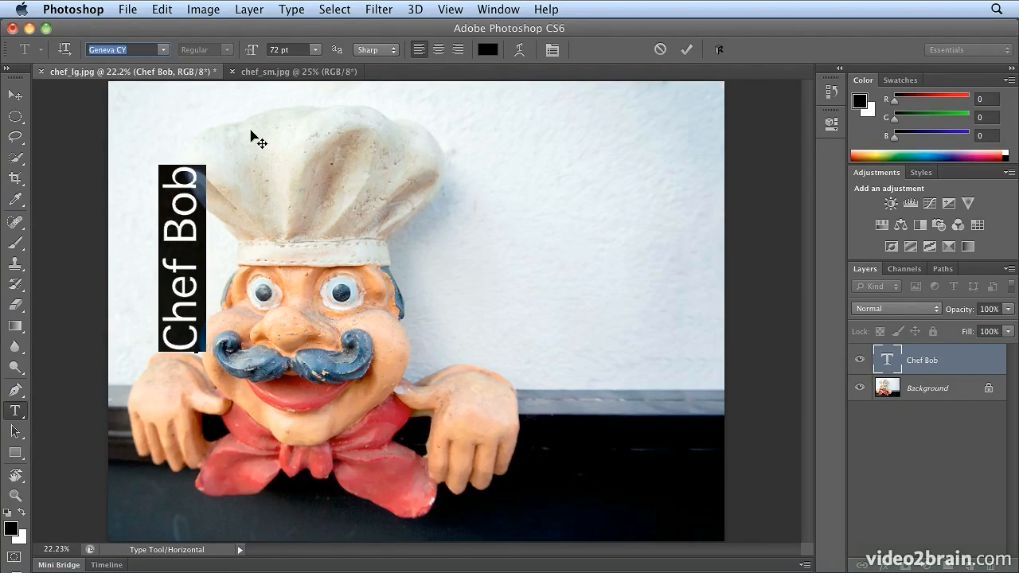
key(Up)
key(Up)
key(Up)
key(Up)
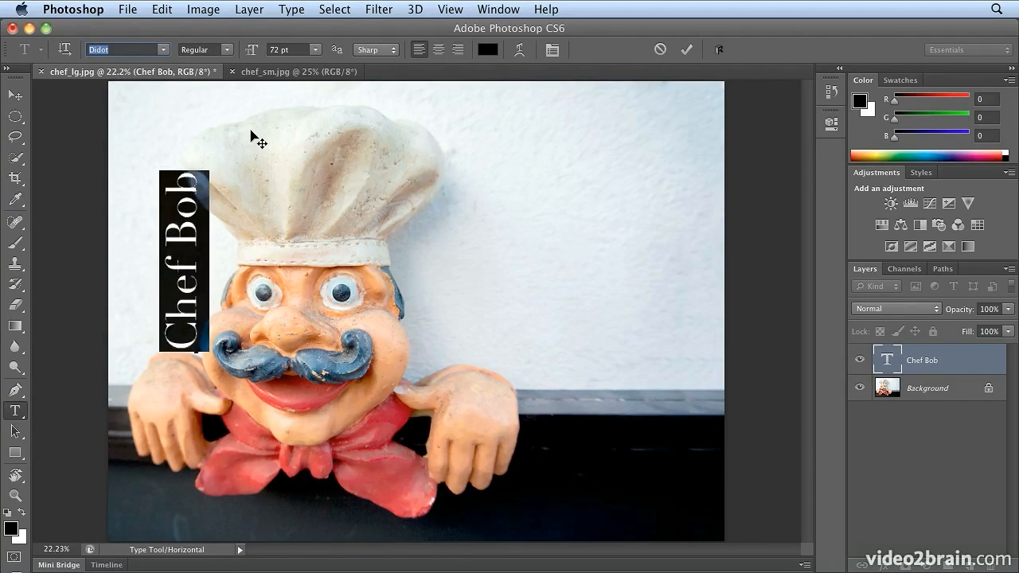
key(Up)
key(Up)
key(Up)
key(Up)
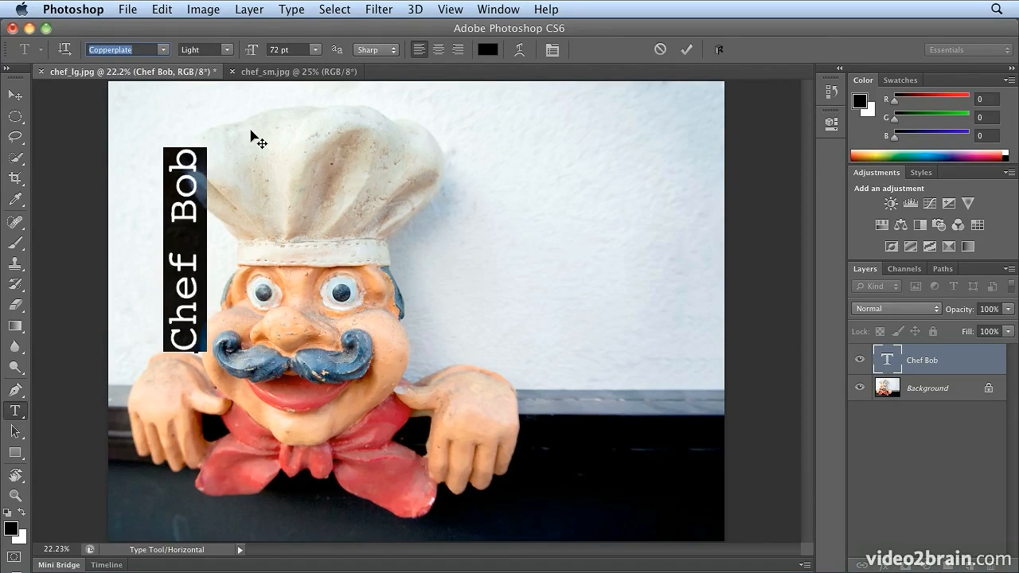
key(Up)
key(Up)
key(Up)
key(Up)
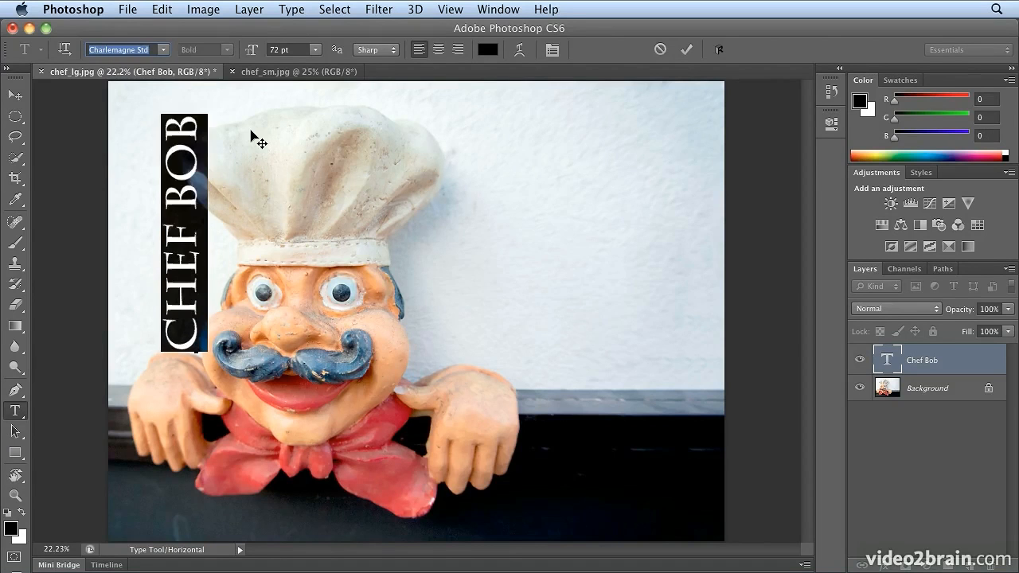
key(Up)
key(Up)
key(Up)
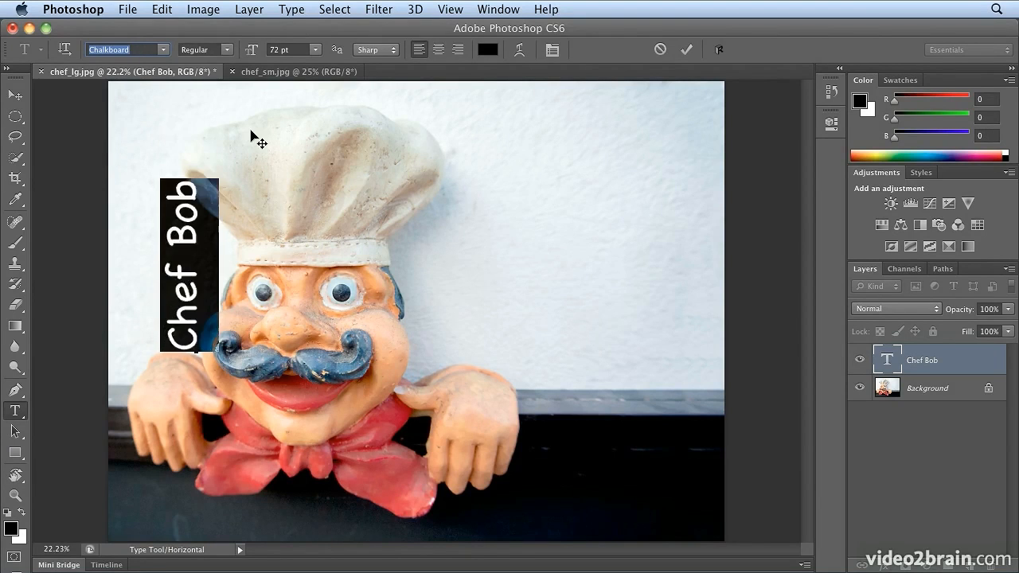
key(Up)
key(Up)
key(Up)
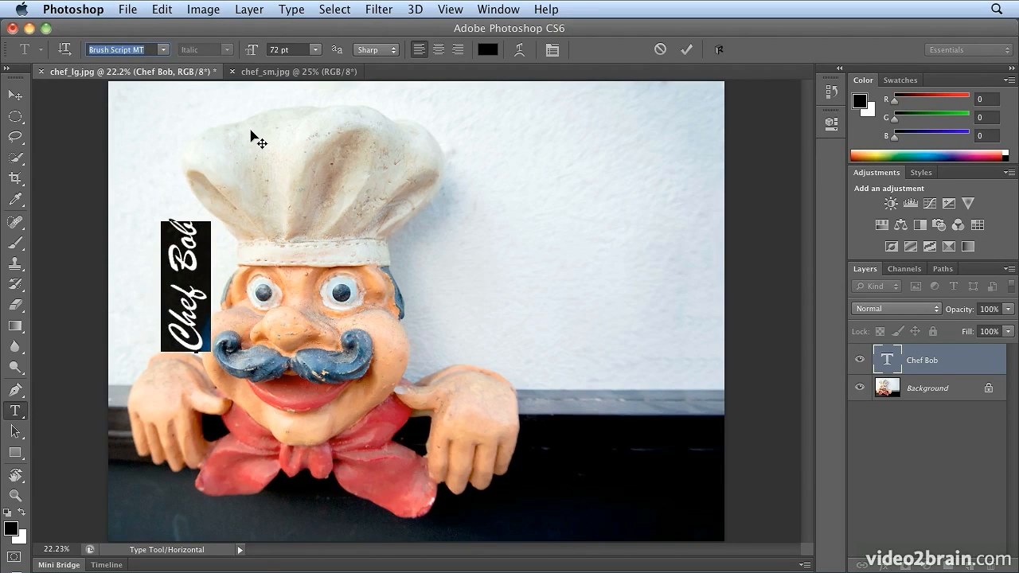
key(Up)
key(Up)
key(Up)
key(Up)
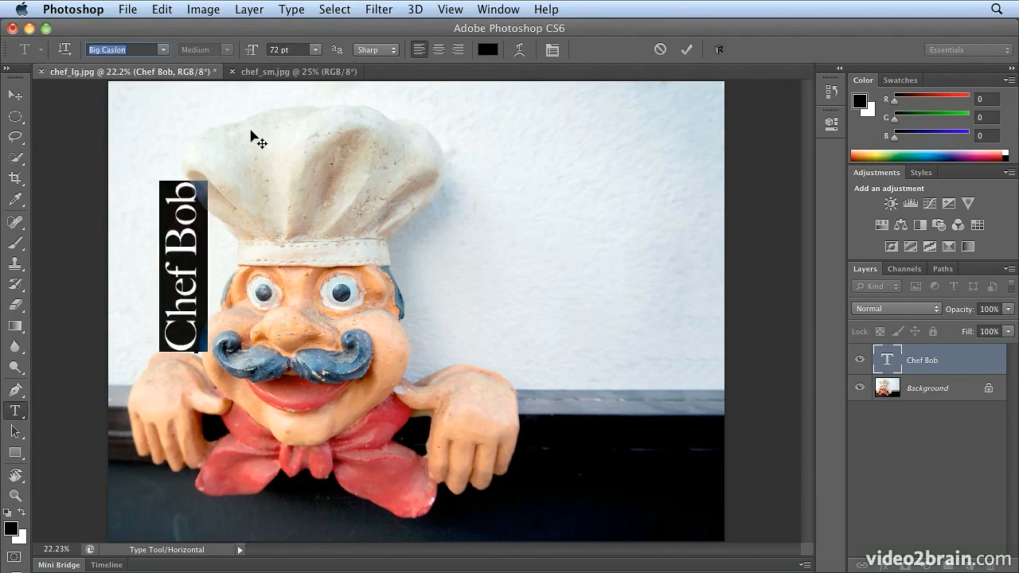
key(Down)
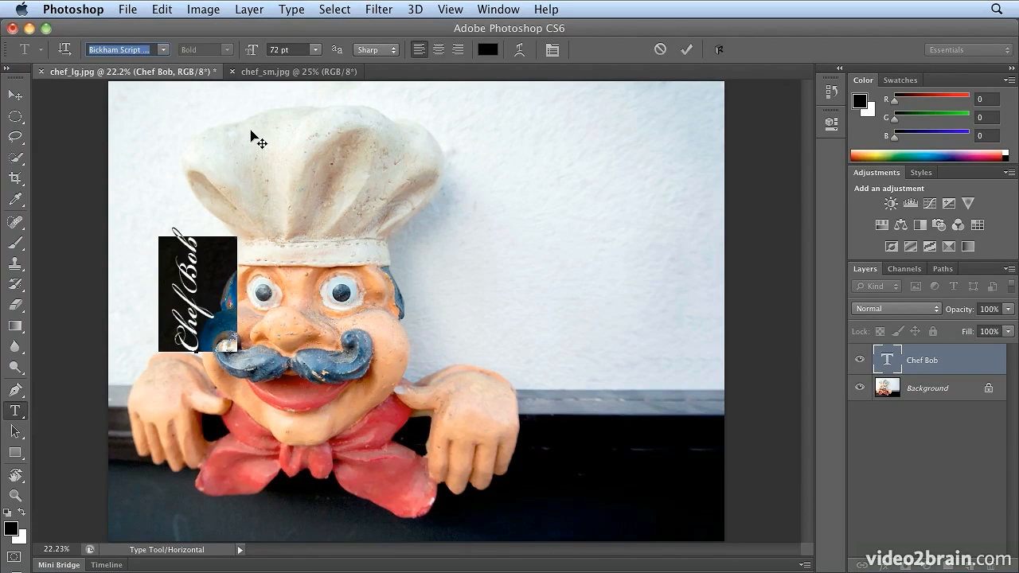
key(Up)
key(Up)
key(Up)
key(Up)
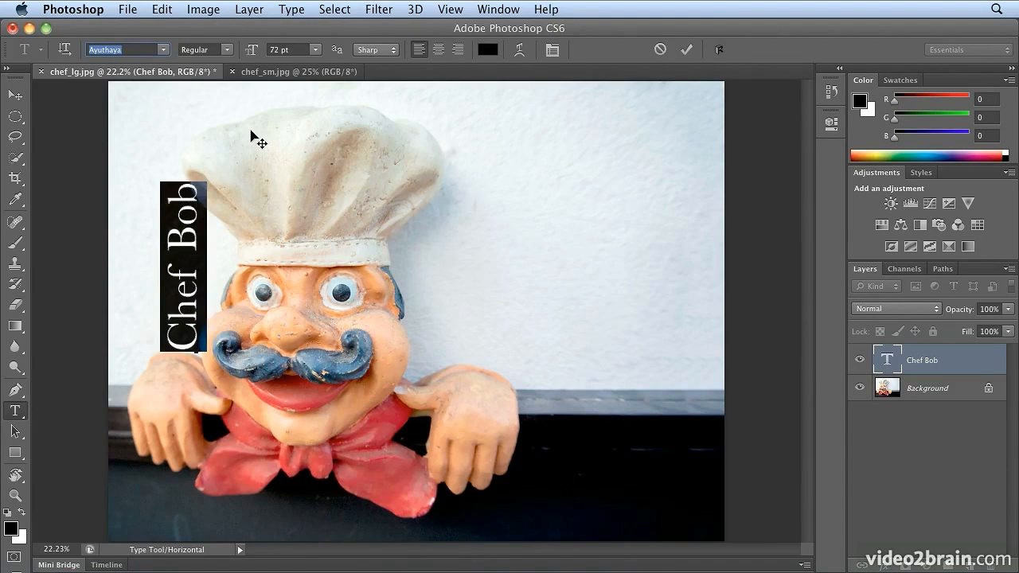
key(Down)
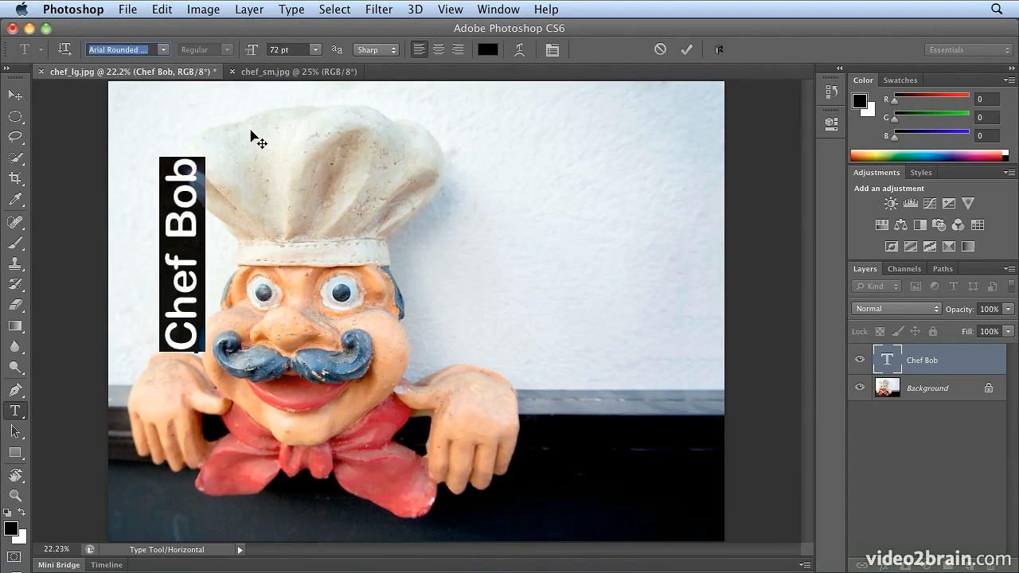
Step: Move the Chef Bob text slightly left with the Move tool so it clears the chef's hat and face
click(14, 94)
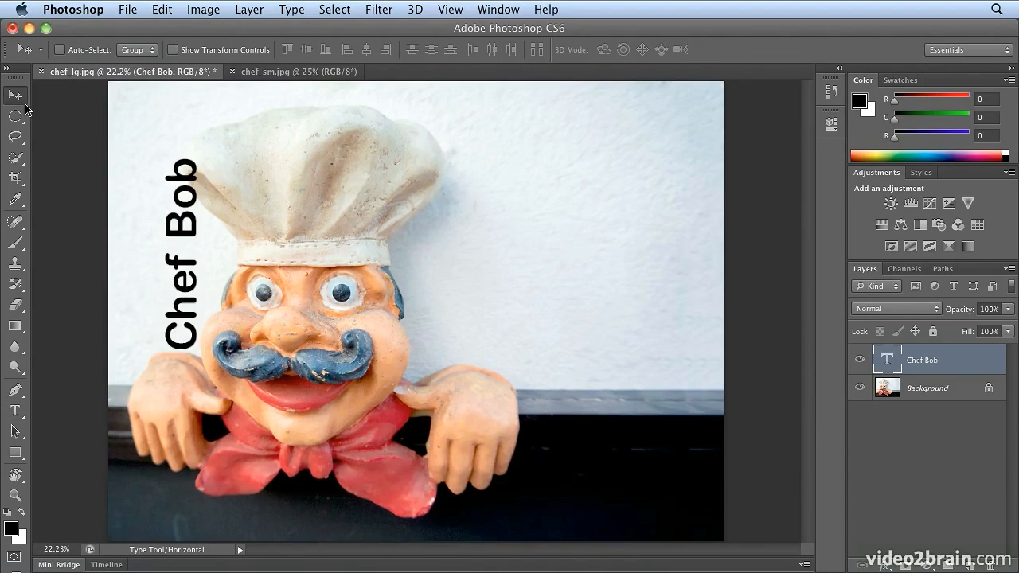
drag(201, 336, 174, 335)
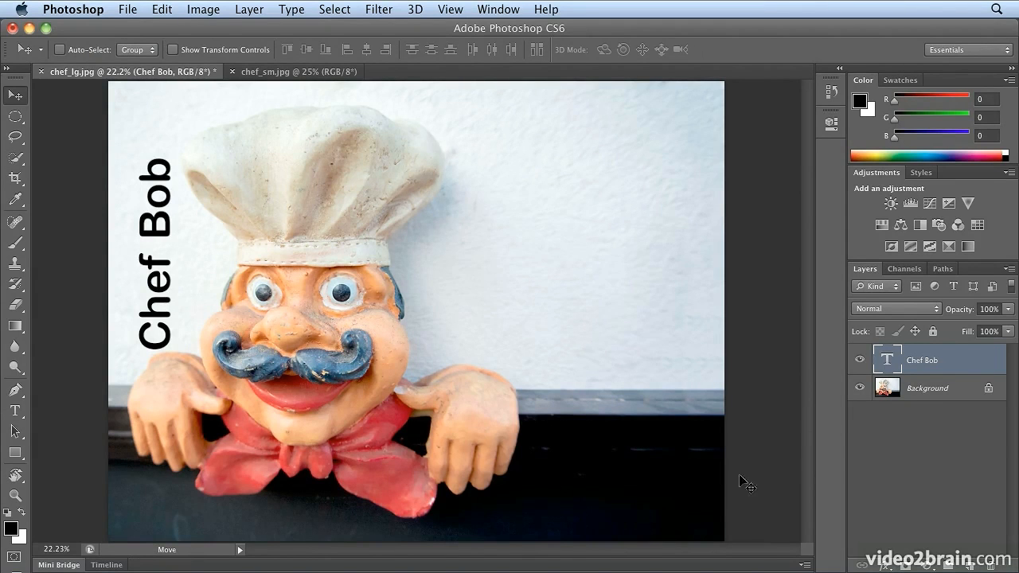
Step: Switch to the Hand tool from the Rotate View tool group
click(15, 475)
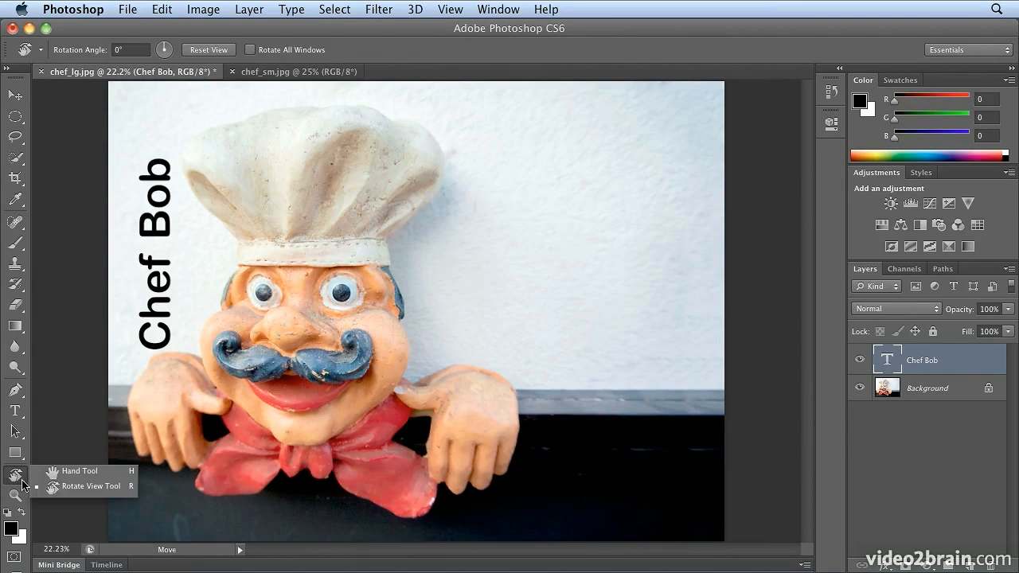
click(85, 473)
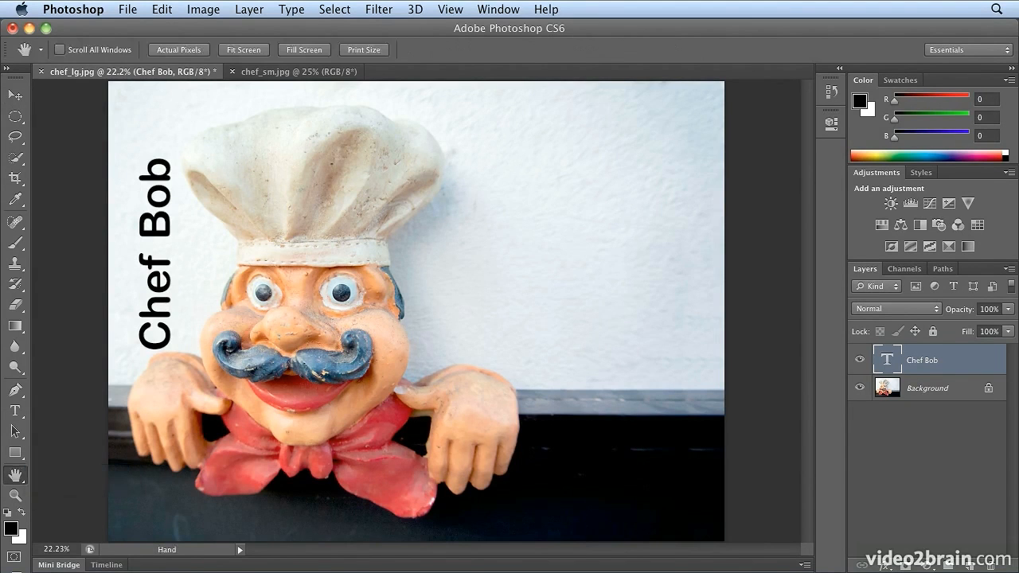